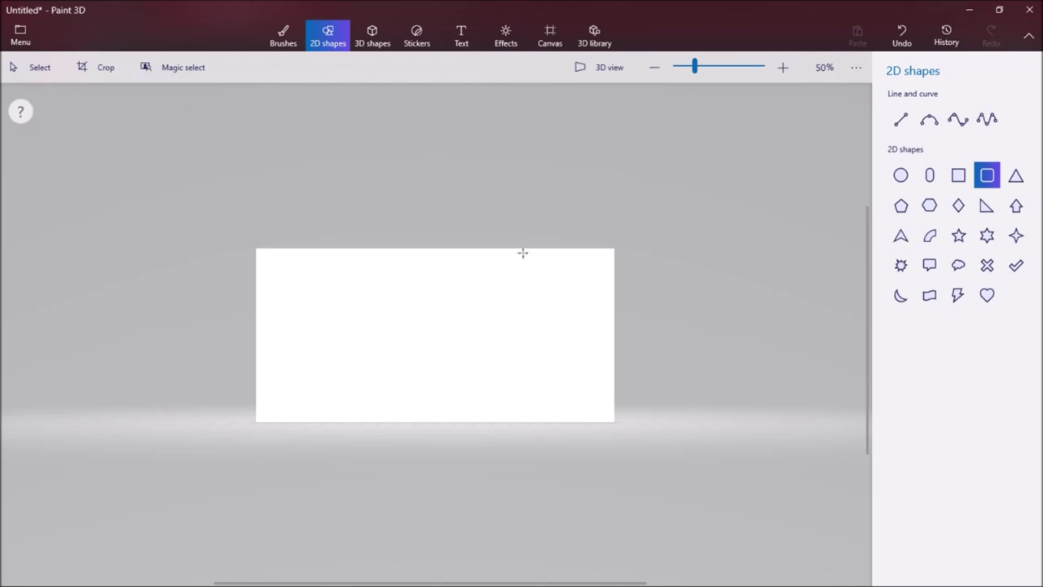
Draw the outer rounded square for the monitor frame
{"action": "left_click_drag", "start_coordinate": [544, 260], "coordinate": [437, 373]}
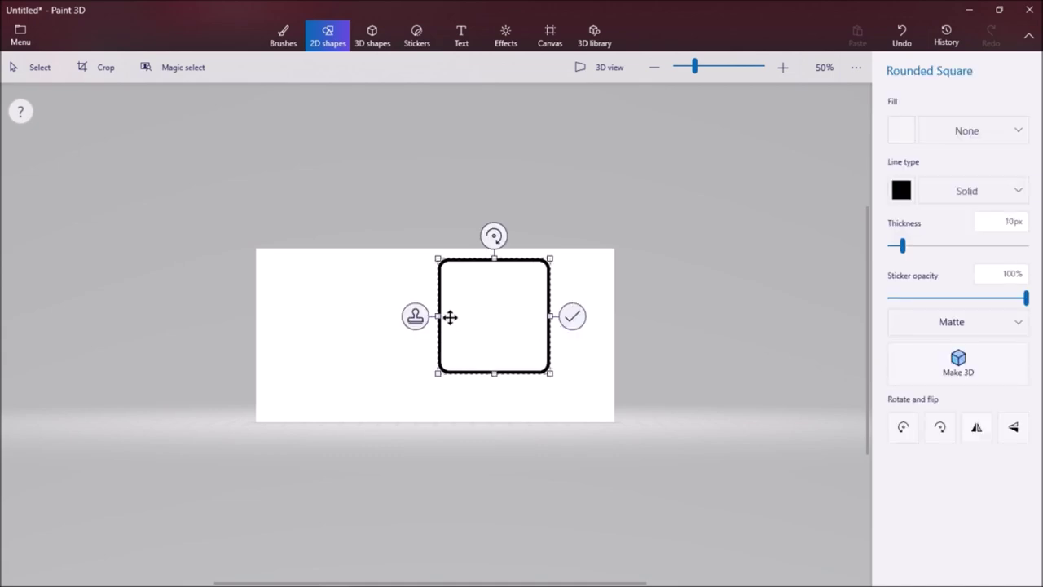
{"action": "left_click", "coordinate": [557, 287]}
{"action": "scroll", "coordinate": [522, 299], "scroll_direction": "up", "scroll_amount": 2}
{"action": "scroll", "coordinate": [668, 300], "scroll_direction": "up", "scroll_amount": 2}
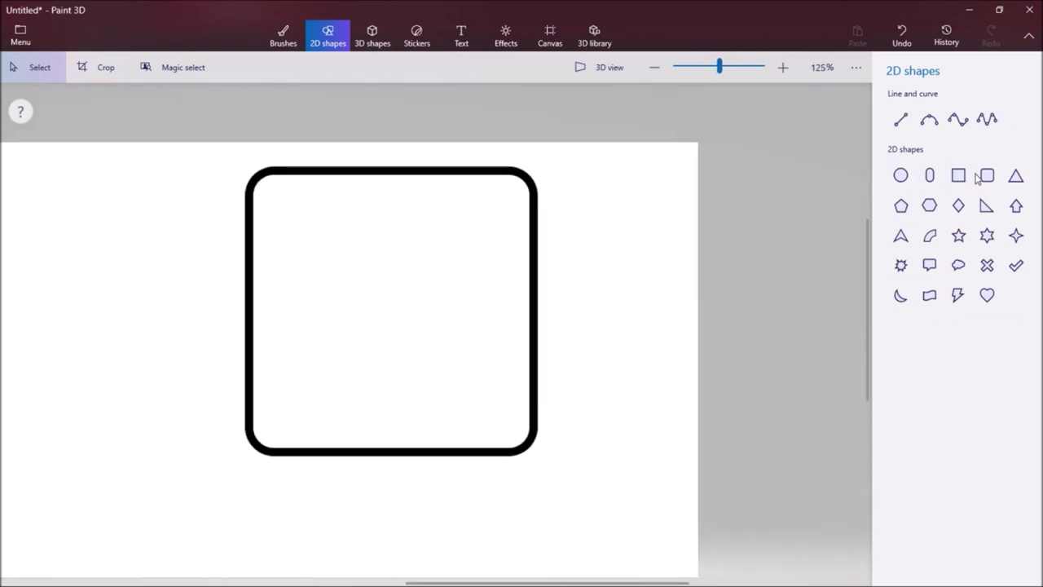
Draw a slightly smaller rounded square inside the first and widen it to the right
{"action": "left_click", "coordinate": [987, 175]}
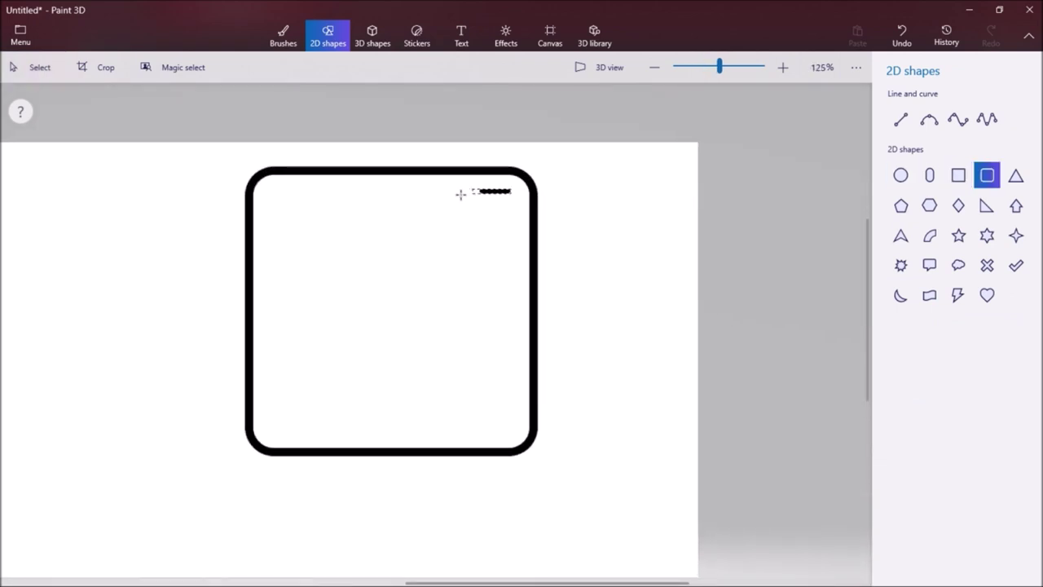
{"action": "left_click_drag", "start_coordinate": [461, 194], "coordinate": [260, 438]}
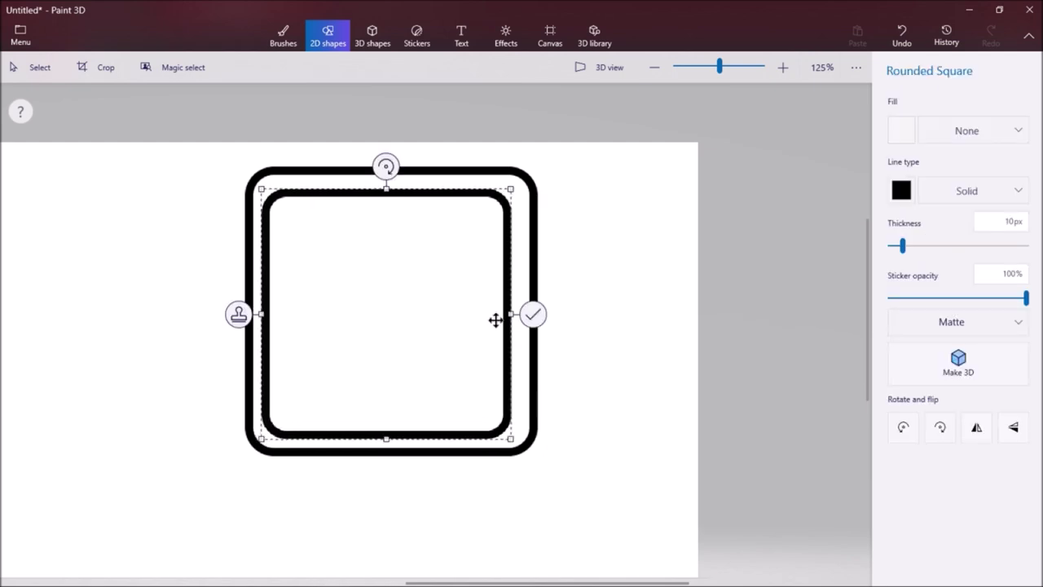
{"action": "left_click_drag", "start_coordinate": [510, 315], "coordinate": [524, 319]}
{"action": "left_click", "coordinate": [612, 282]}
{"action": "scroll", "coordinate": [530, 255], "scroll_direction": "down", "scroll_amount": 5}
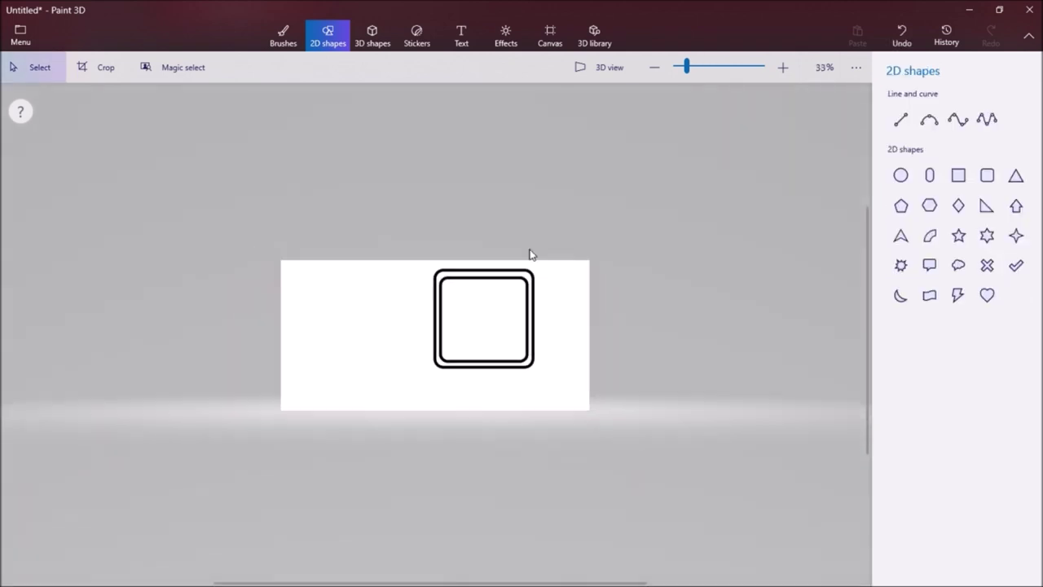
{"action": "scroll", "coordinate": [530, 254], "scroll_direction": "down", "scroll_amount": 1}
{"action": "scroll", "coordinate": [582, 512], "scroll_direction": "up", "scroll_amount": 10}
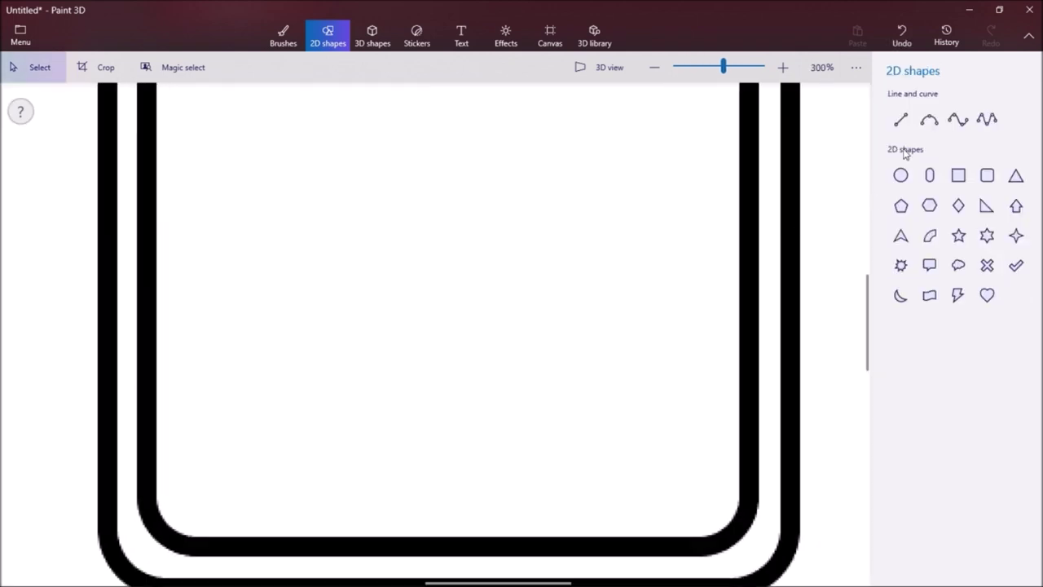
{"action": "scroll", "coordinate": [643, 249], "scroll_direction": "down", "scroll_amount": 3}
{"action": "scroll", "coordinate": [619, 147], "scroll_direction": "down", "scroll_amount": 3}
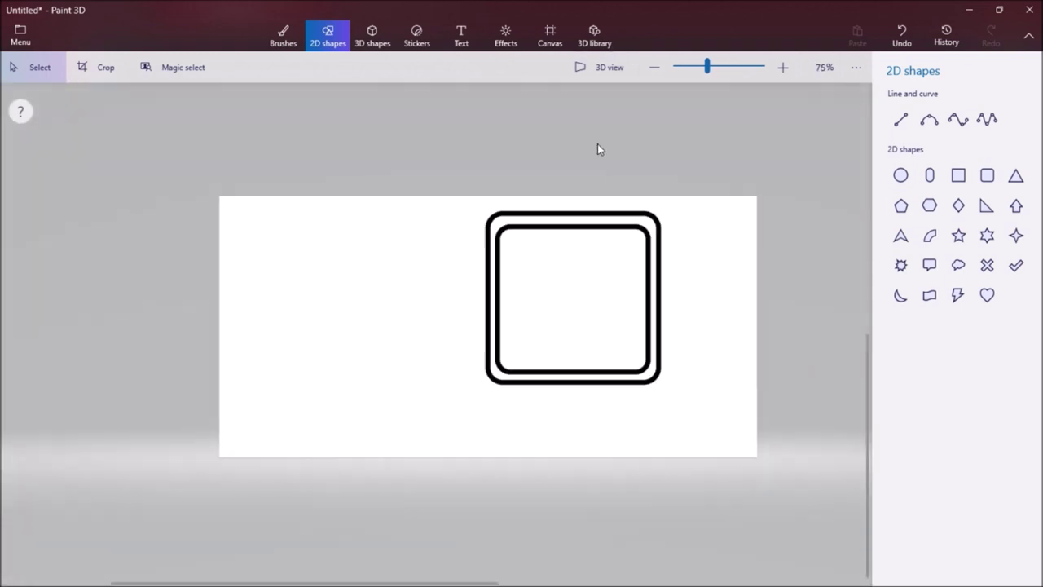
{"action": "scroll", "coordinate": [598, 149], "scroll_direction": "up", "scroll_amount": 5}
{"action": "scroll", "coordinate": [629, 445], "scroll_direction": "up", "scroll_amount": 2}
{"action": "scroll", "coordinate": [625, 435], "scroll_direction": "down", "scroll_amount": 4}
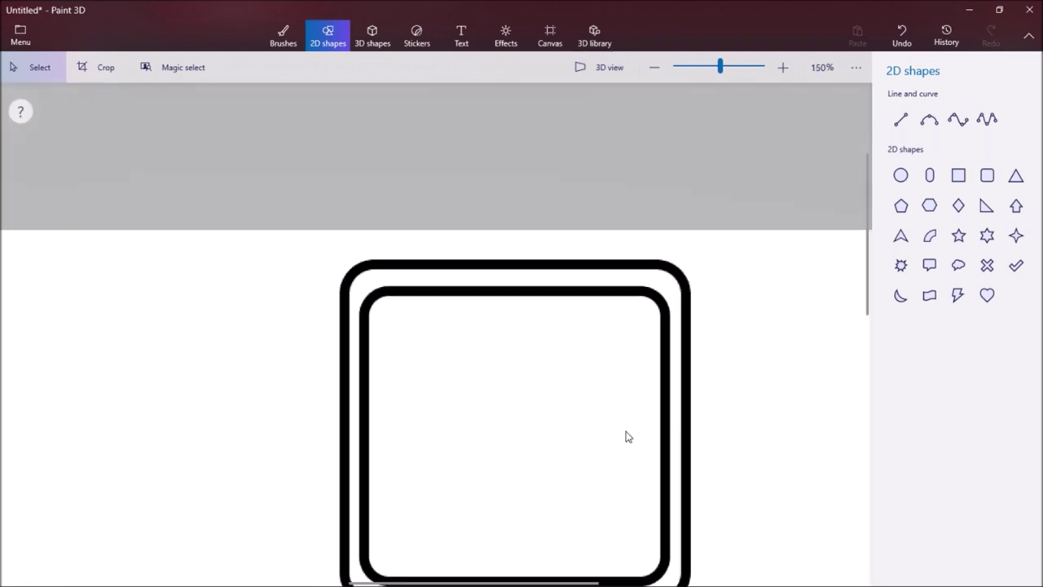
{"action": "scroll", "coordinate": [809, 321], "scroll_direction": "up", "scroll_amount": 2}
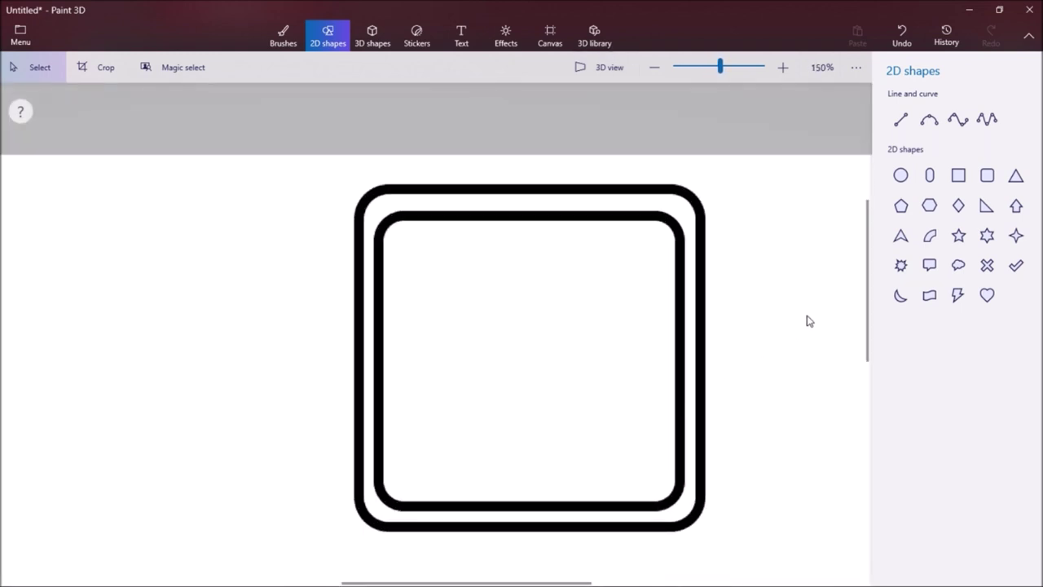
Draw a tall oval eye against the frame's right side
{"action": "left_click", "coordinate": [901, 176]}
{"action": "left_click_drag", "start_coordinate": [664, 281], "coordinate": [548, 429]}
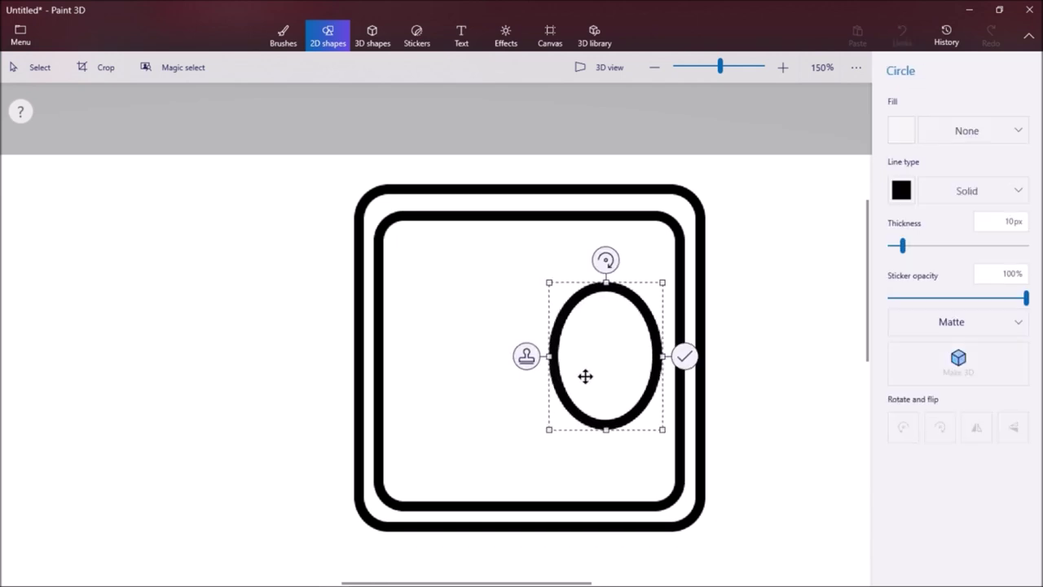
{"action": "mouse_move", "coordinate": [584, 375]}
{"action": "left_mouse_down"}
{"action": "mouse_move", "coordinate": [595, 366]}
{"action": "mouse_move", "coordinate": [578, 355]}
{"action": "mouse_move", "coordinate": [589, 356]}
{"action": "left_mouse_up"}
{"action": "left_click", "coordinate": [601, 256]}
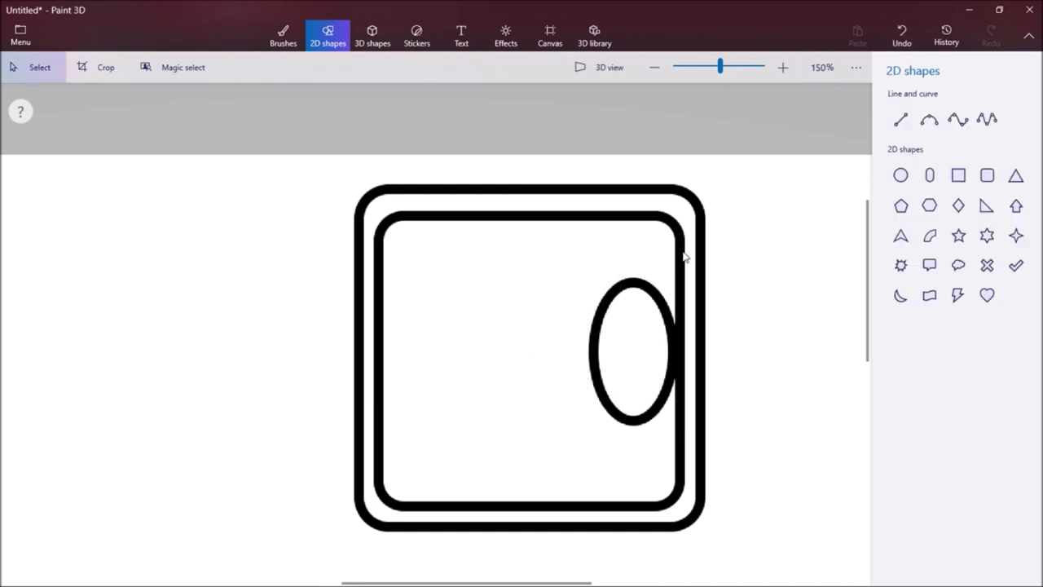
Draw a matching tall oval eye on the left side, stretched upward and slightly widened
{"action": "left_click", "coordinate": [901, 176]}
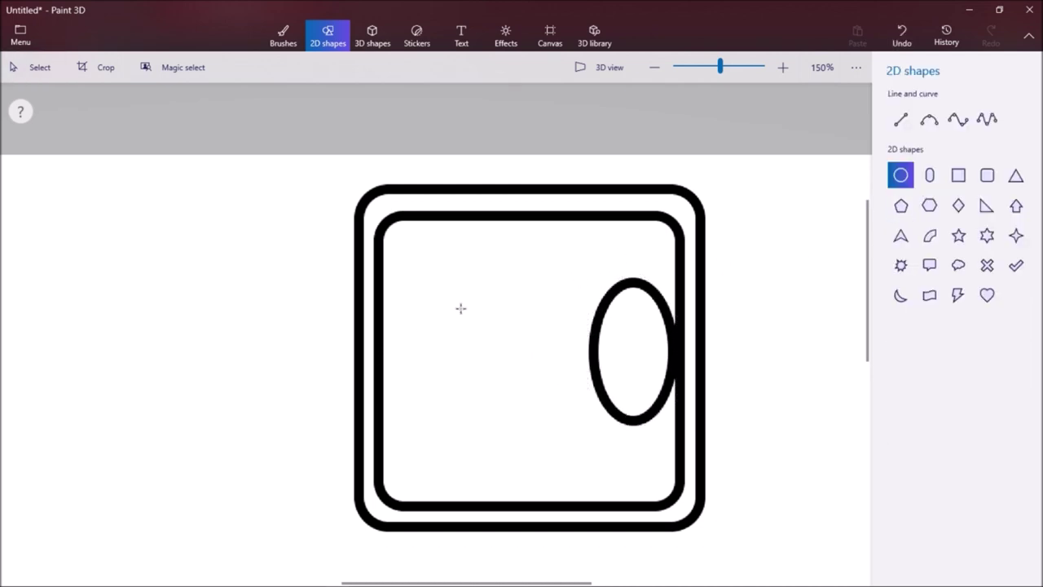
{"action": "left_click_drag", "start_coordinate": [441, 311], "coordinate": [386, 438]}
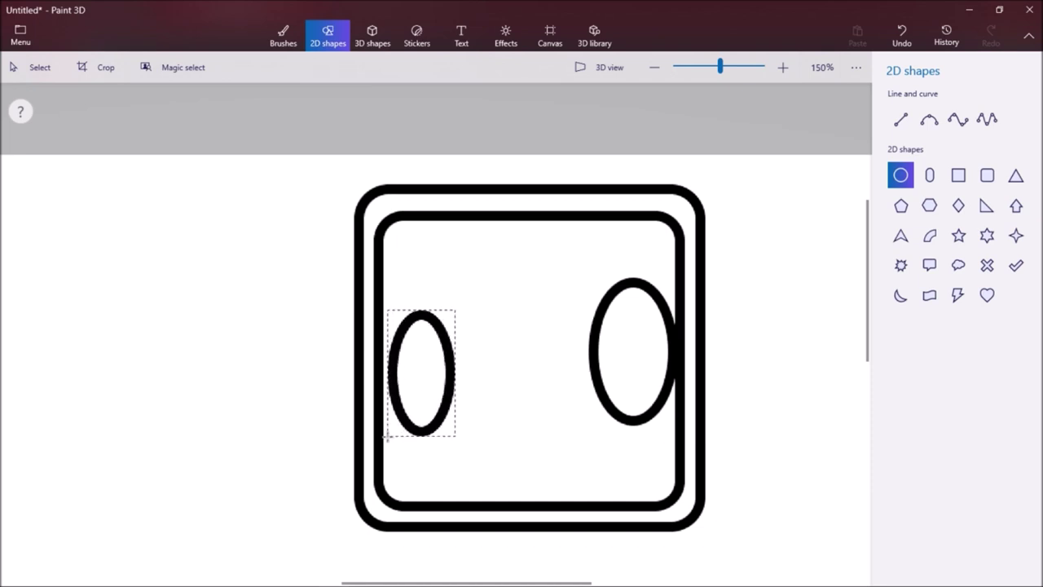
{"action": "left_click_drag", "start_coordinate": [421, 310], "coordinate": [421, 294]}
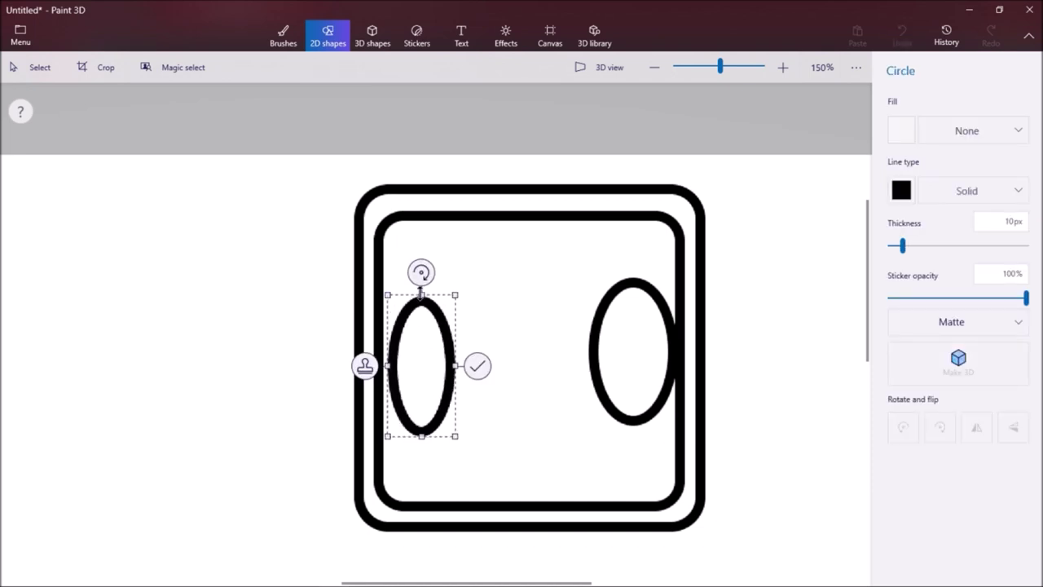
{"action": "left_click_drag", "start_coordinate": [455, 365], "coordinate": [426, 372]}
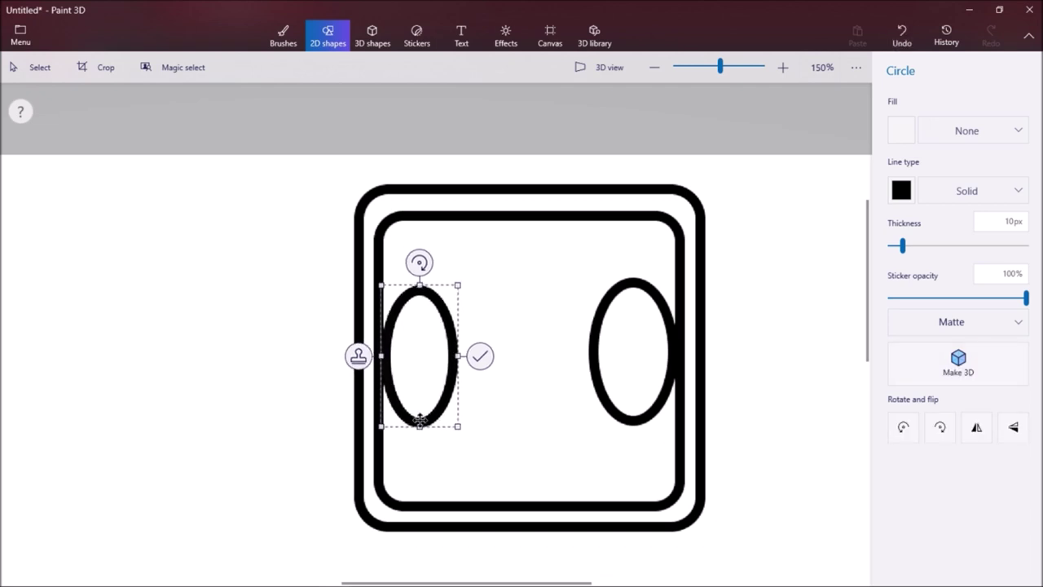
{"action": "left_click", "coordinate": [480, 355]}
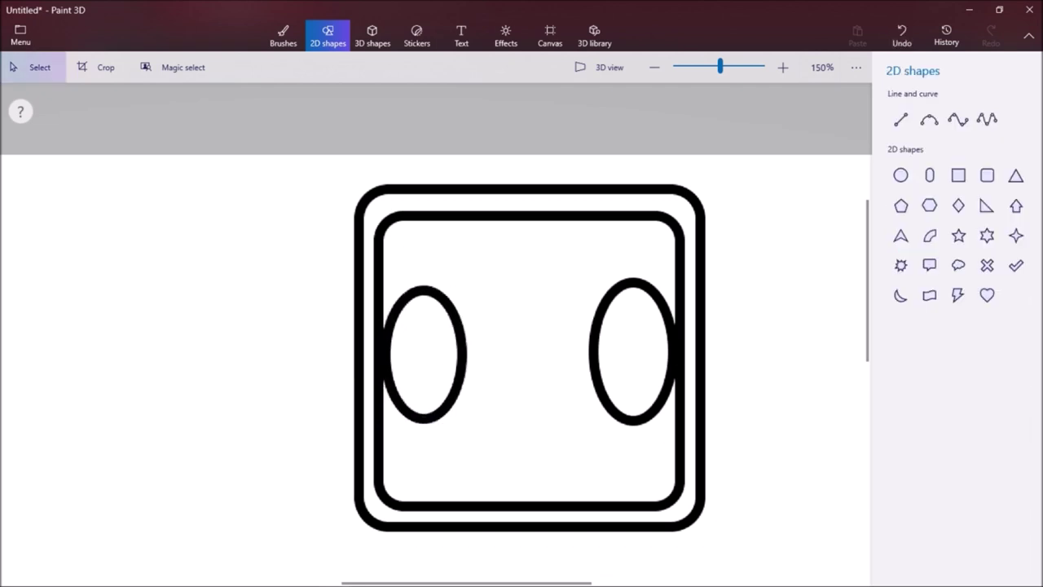
Choose the black Marker brush at 4px
{"action": "left_click", "coordinate": [283, 34]}
{"action": "scroll", "coordinate": [585, 379], "scroll_direction": "up", "scroll_amount": 2}
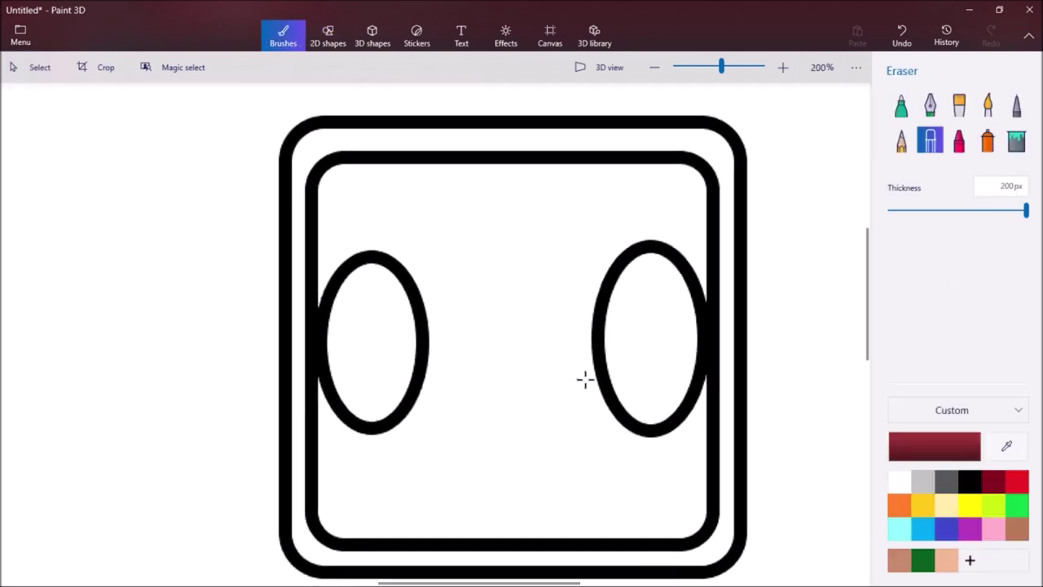
{"action": "scroll", "coordinate": [418, 380], "scroll_direction": "up", "scroll_amount": 4}
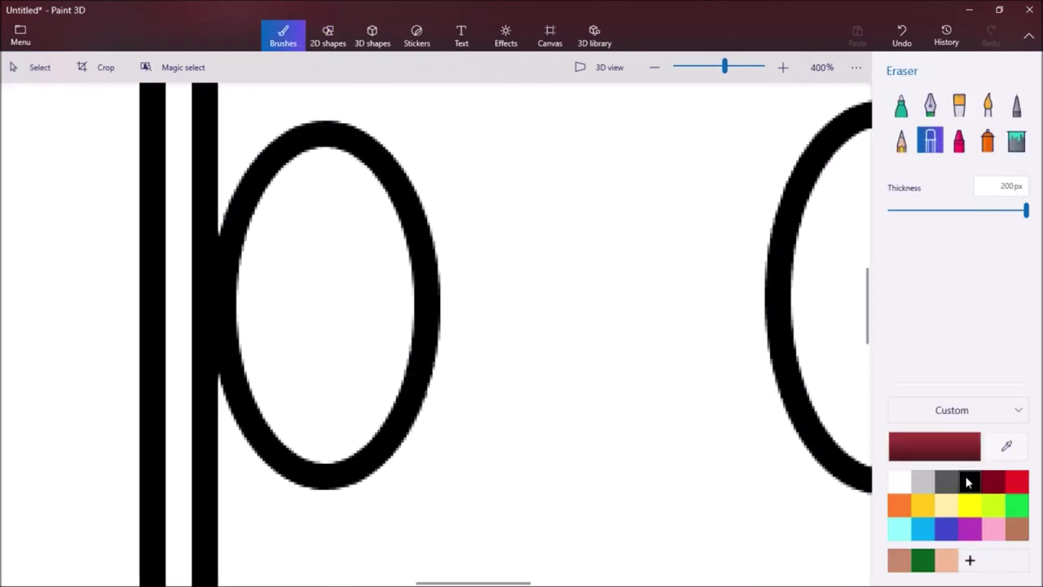
{"action": "left_click", "coordinate": [969, 481]}
{"action": "scroll", "coordinate": [684, 514], "scroll_direction": "down", "scroll_amount": 6}
{"action": "scroll", "coordinate": [699, 498], "scroll_direction": "up", "scroll_amount": 6}
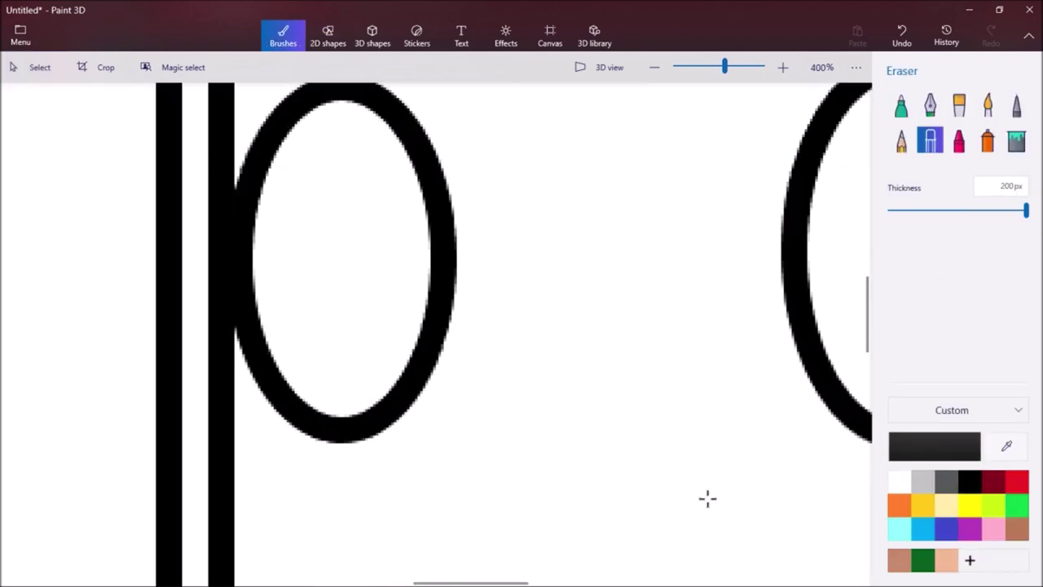
{"action": "scroll", "coordinate": [700, 488], "scroll_direction": "down", "scroll_amount": 2}
{"action": "scroll", "coordinate": [699, 488], "scroll_direction": "down", "scroll_amount": 4}
{"action": "scroll", "coordinate": [703, 482], "scroll_direction": "up", "scroll_amount": 4}
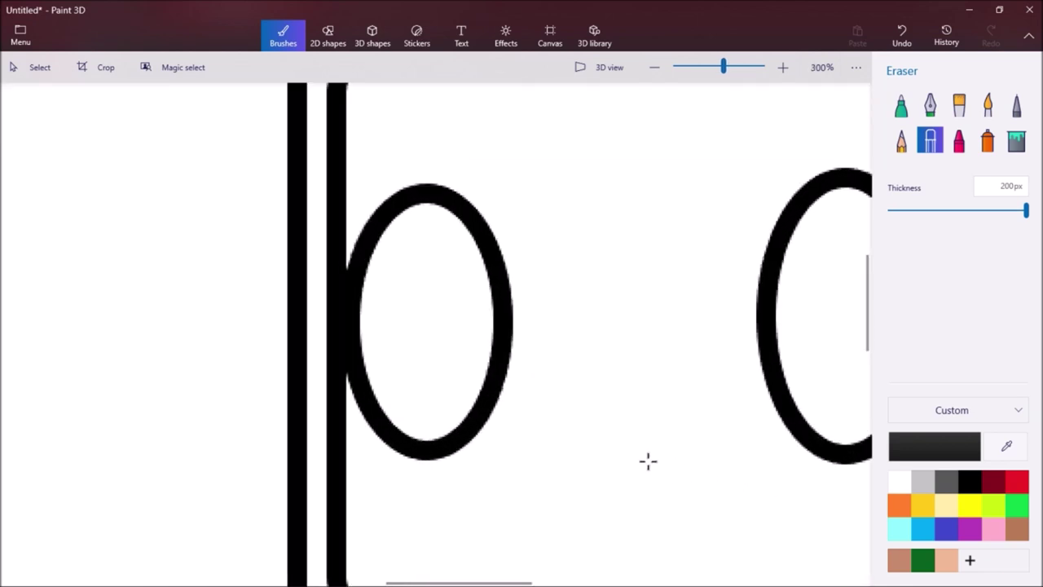
{"action": "key", "text": "ctrl+z"}
{"action": "left_click", "coordinate": [900, 104]}
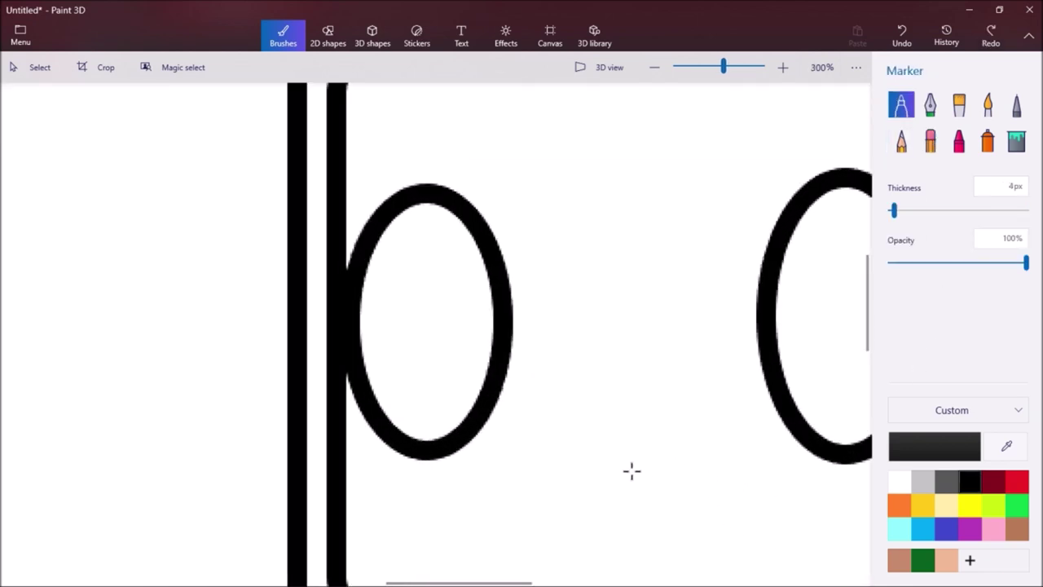
Draw a bean-shaped nose between the eyes with three vertical stripes inside
{"action": "left_click_drag", "start_coordinate": [587, 430], "coordinate": [600, 434]}
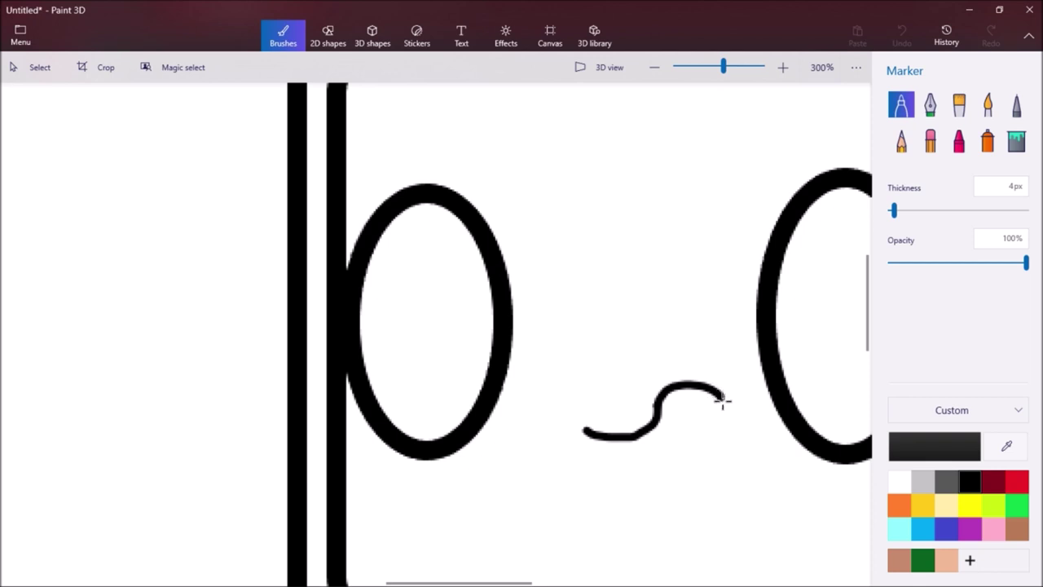
{"action": "mouse_move", "coordinate": [731, 427]}
{"action": "left_mouse_down"}
{"action": "mouse_move", "coordinate": [726, 486]}
{"action": "mouse_move", "coordinate": [698, 506]}
{"action": "mouse_move", "coordinate": [635, 510]}
{"action": "mouse_move", "coordinate": [575, 474]}
{"action": "left_mouse_up"}
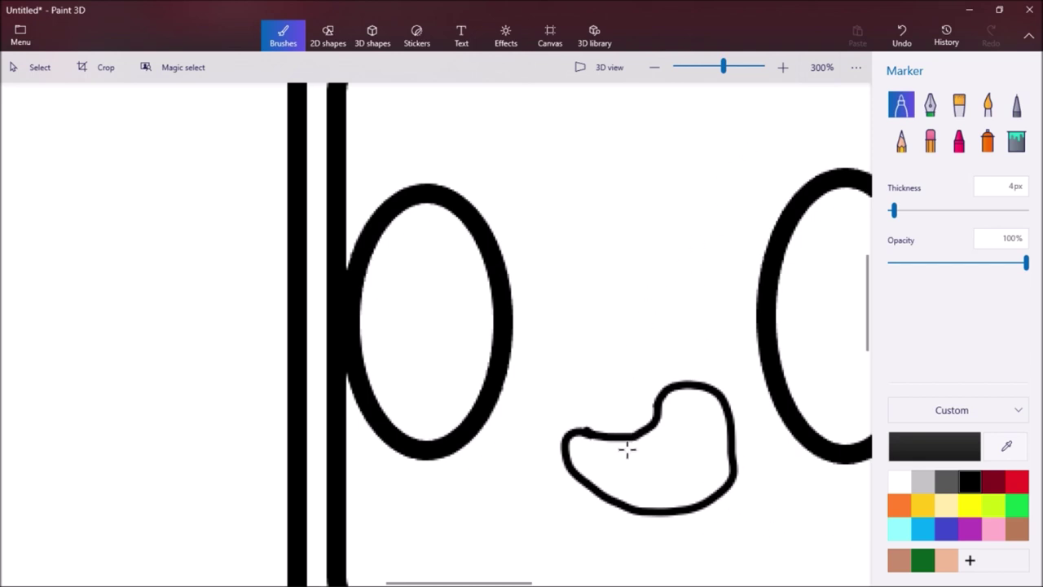
{"action": "mouse_move", "coordinate": [587, 439]}
{"action": "left_mouse_down"}
{"action": "mouse_move", "coordinate": [581, 473]}
{"action": "mouse_move", "coordinate": [628, 458]}
{"action": "mouse_move", "coordinate": [619, 505]}
{"action": "left_mouse_up"}
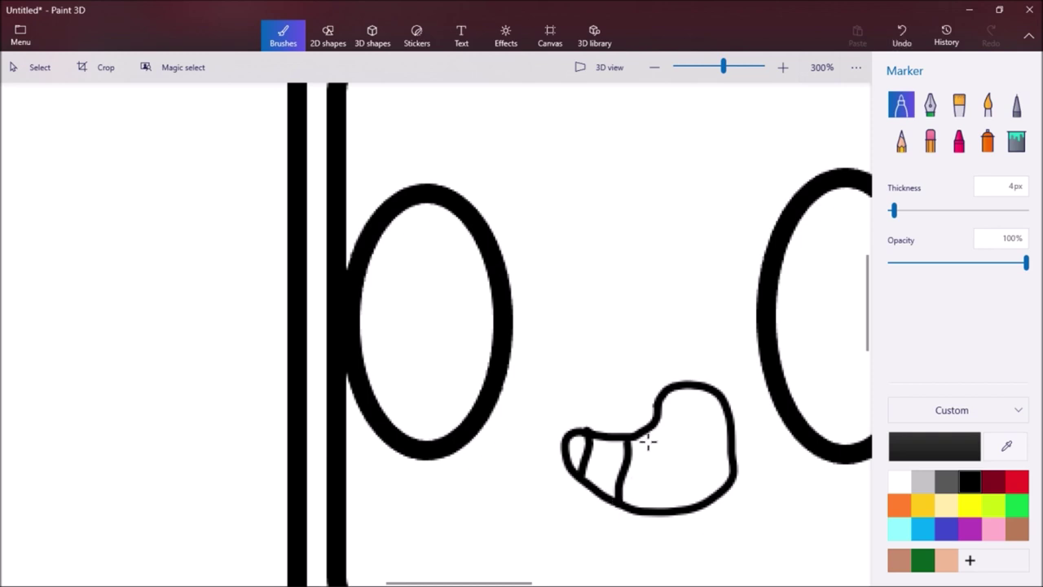
{"action": "left_click_drag", "start_coordinate": [658, 437], "coordinate": [654, 488]}
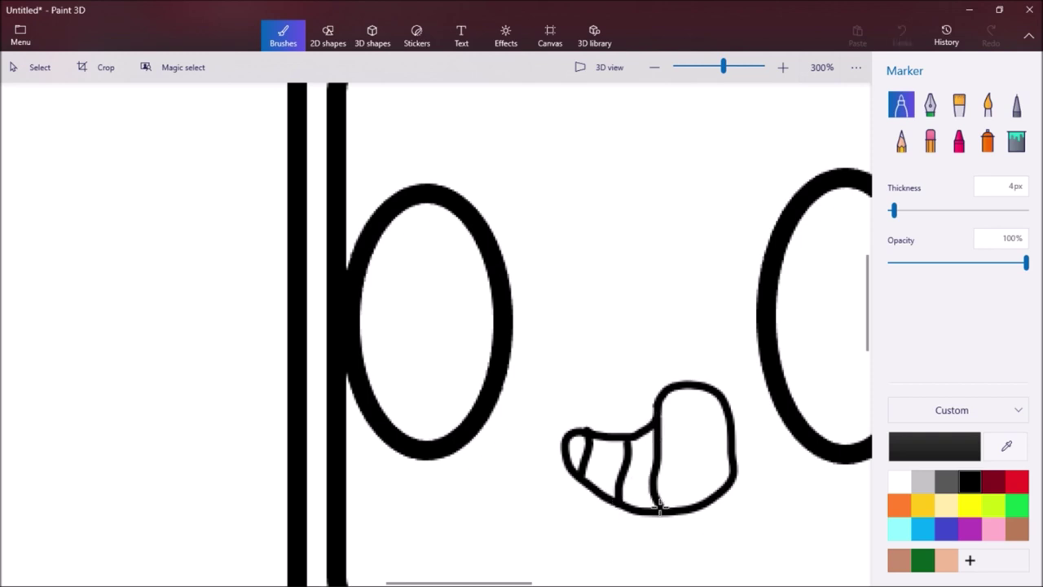
{"action": "left_click_drag", "start_coordinate": [690, 391], "coordinate": [697, 465]}
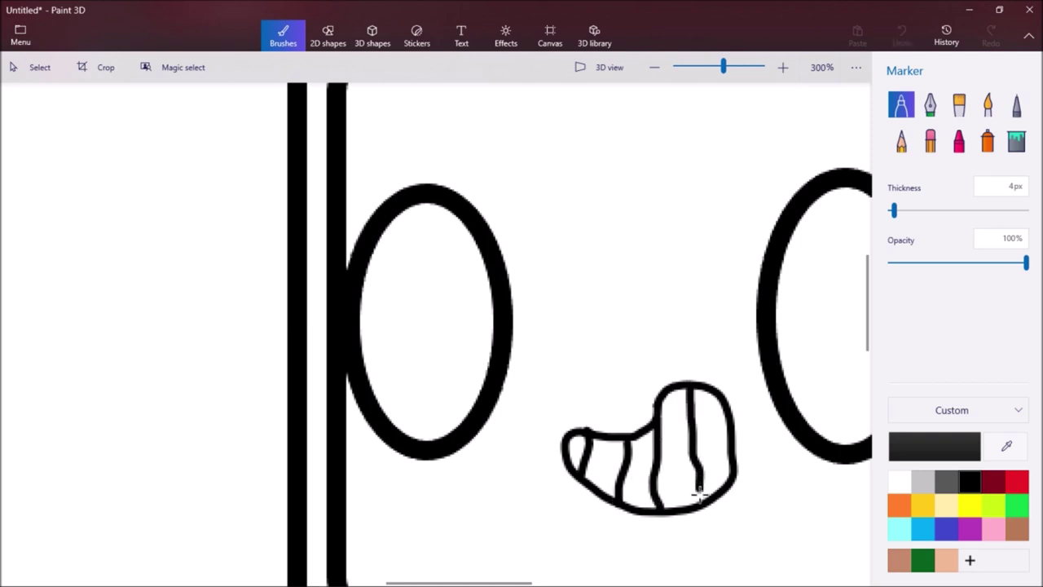
{"action": "scroll", "coordinate": [699, 443], "scroll_direction": "down", "scroll_amount": 5}
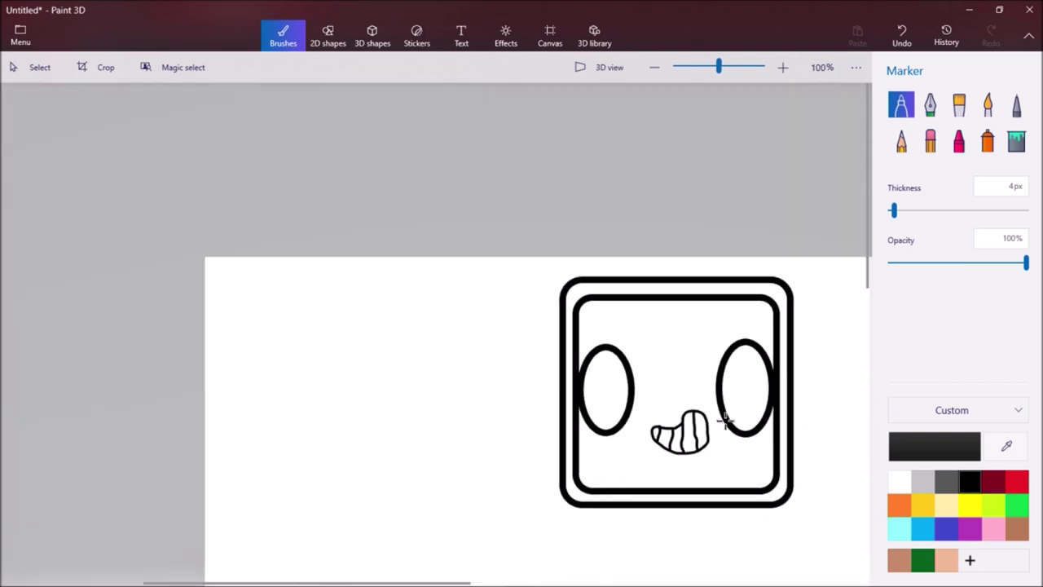
{"action": "scroll", "coordinate": [724, 421], "scroll_direction": "up", "scroll_amount": 1}
{"action": "scroll", "coordinate": [726, 445], "scroll_direction": "up", "scroll_amount": 3}
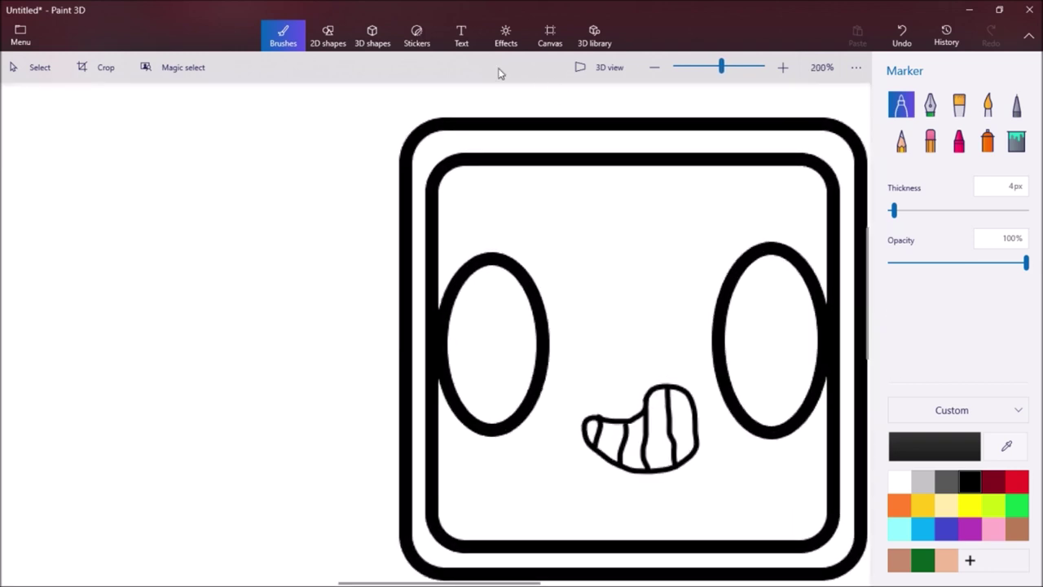
{"action": "left_click", "coordinate": [336, 40]}
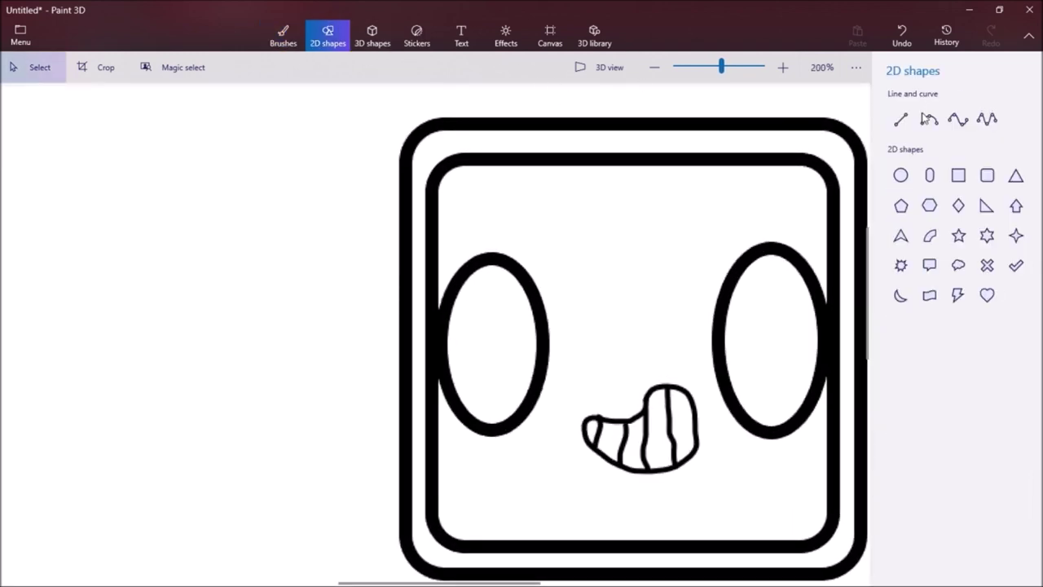
Draw a smaller oval pupil inside each eye, adjusting its size and position
{"action": "left_click", "coordinate": [903, 176]}
{"action": "left_click_drag", "start_coordinate": [725, 391], "coordinate": [785, 278]}
{"action": "left_click_drag", "start_coordinate": [762, 321], "coordinate": [762, 343]}
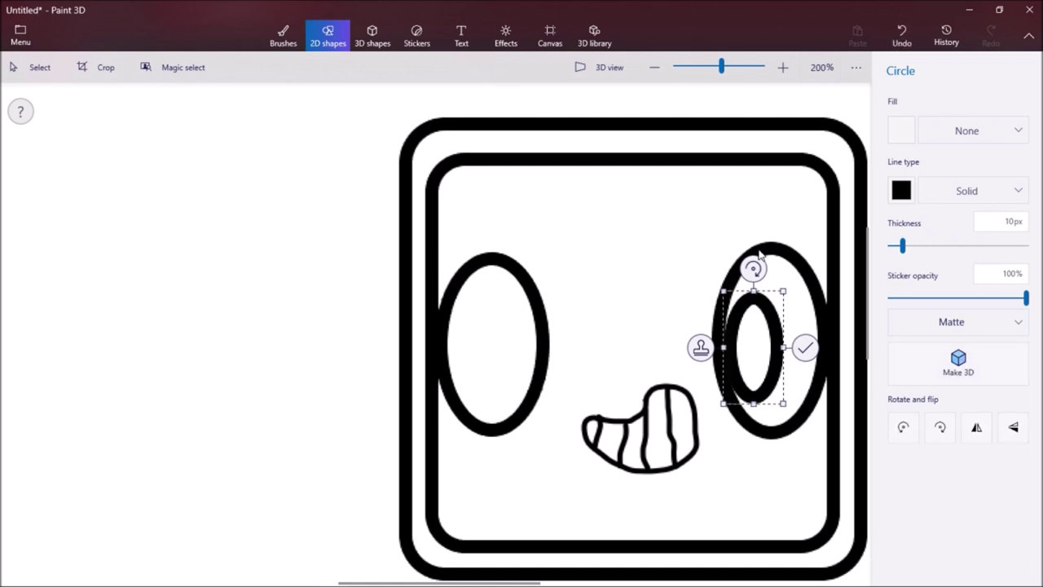
{"action": "left_click", "coordinate": [855, 254]}
{"action": "left_click", "coordinate": [901, 175]}
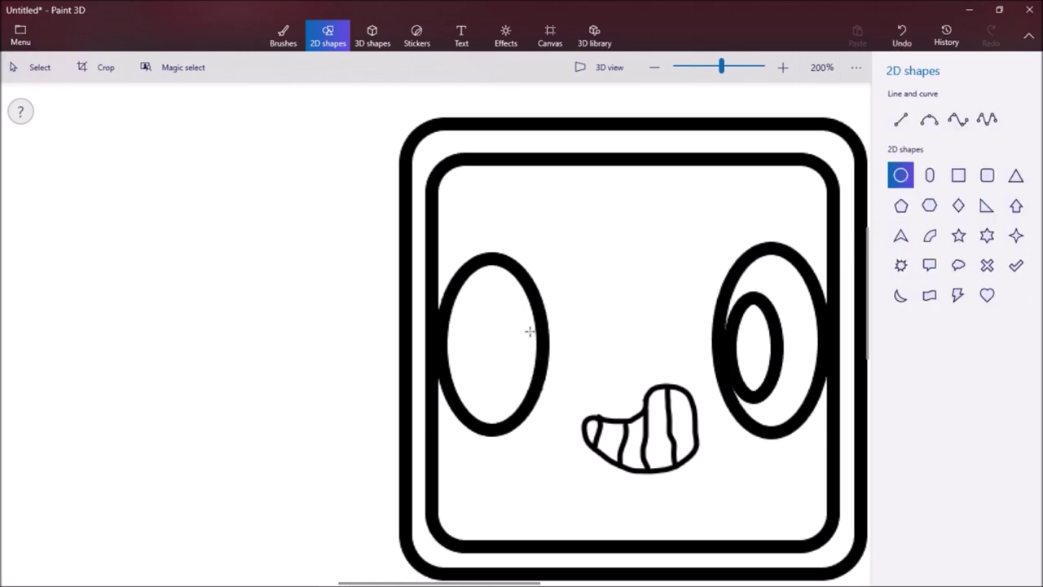
{"action": "left_click_drag", "start_coordinate": [538, 310], "coordinate": [480, 398]}
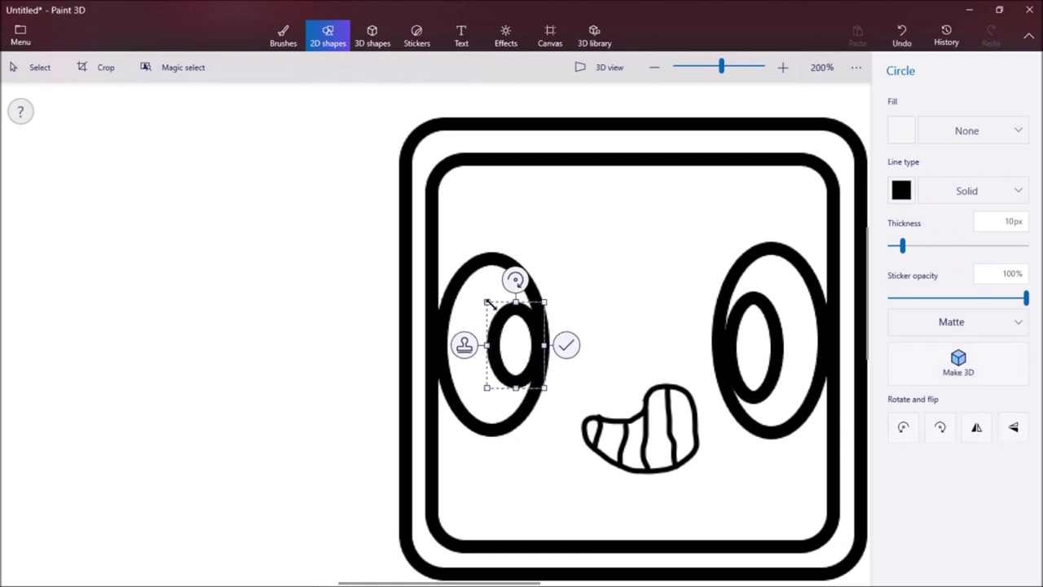
{"action": "left_click_drag", "start_coordinate": [487, 298], "coordinate": [511, 292]}
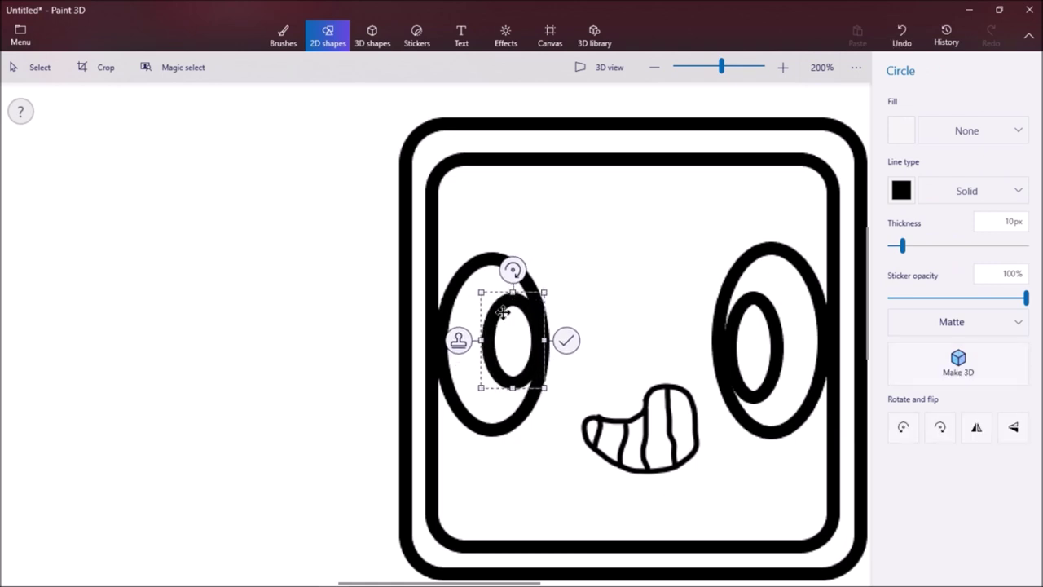
{"action": "left_click_drag", "start_coordinate": [512, 388], "coordinate": [512, 396]}
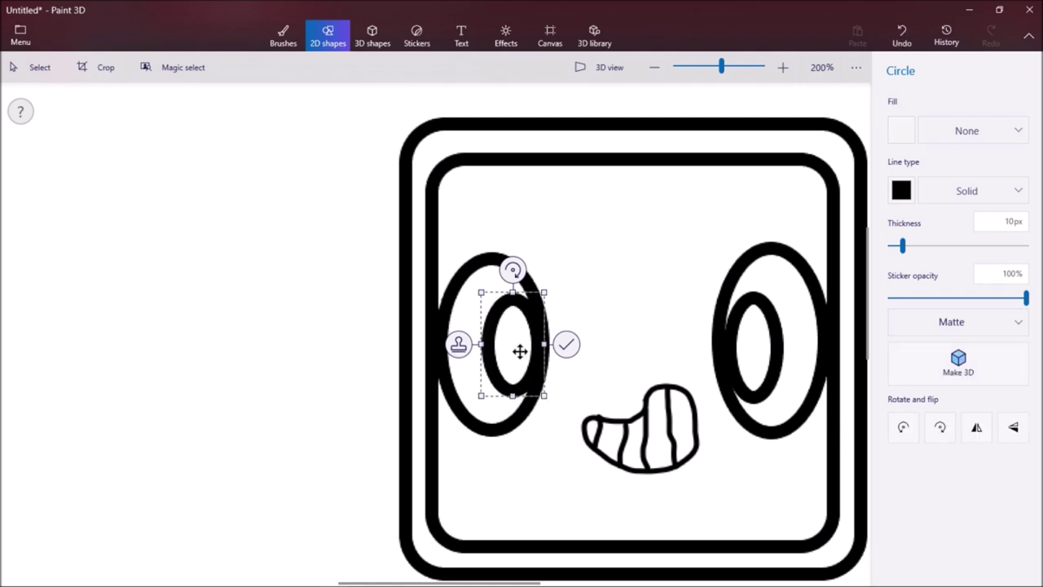
{"action": "left_click_drag", "start_coordinate": [520, 351], "coordinate": [519, 359]}
{"action": "left_click", "coordinate": [661, 329]}
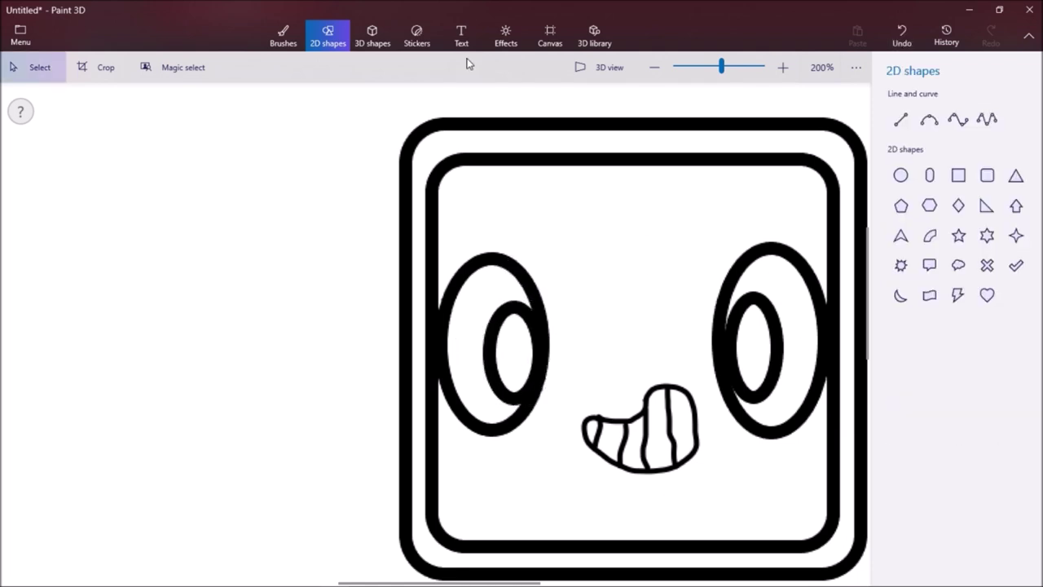
Fill both pupils solid black with the Fill brush
{"action": "left_click", "coordinate": [285, 48]}
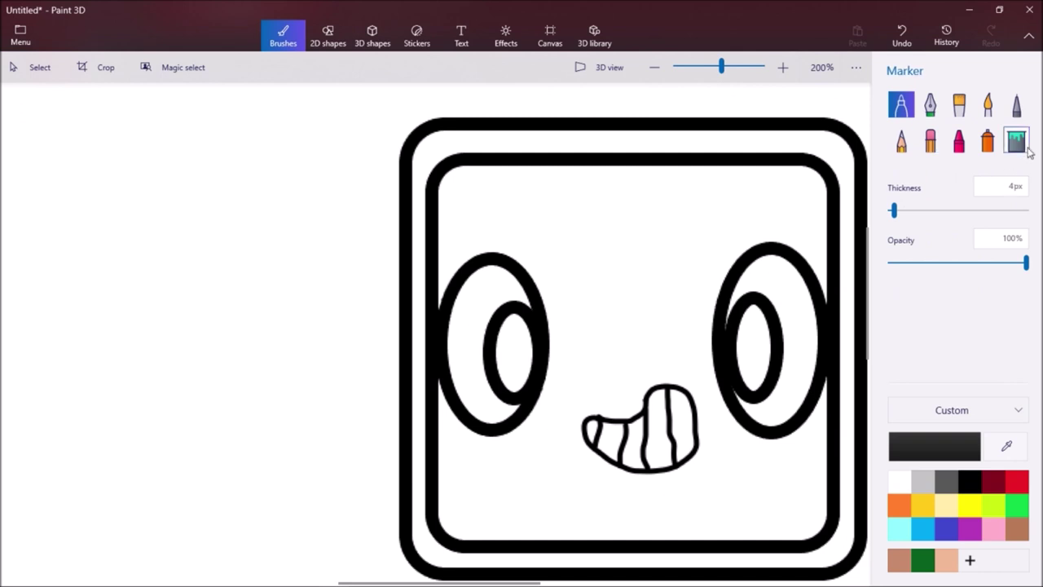
{"action": "left_click", "coordinate": [1016, 141]}
{"action": "left_click", "coordinate": [745, 342]}
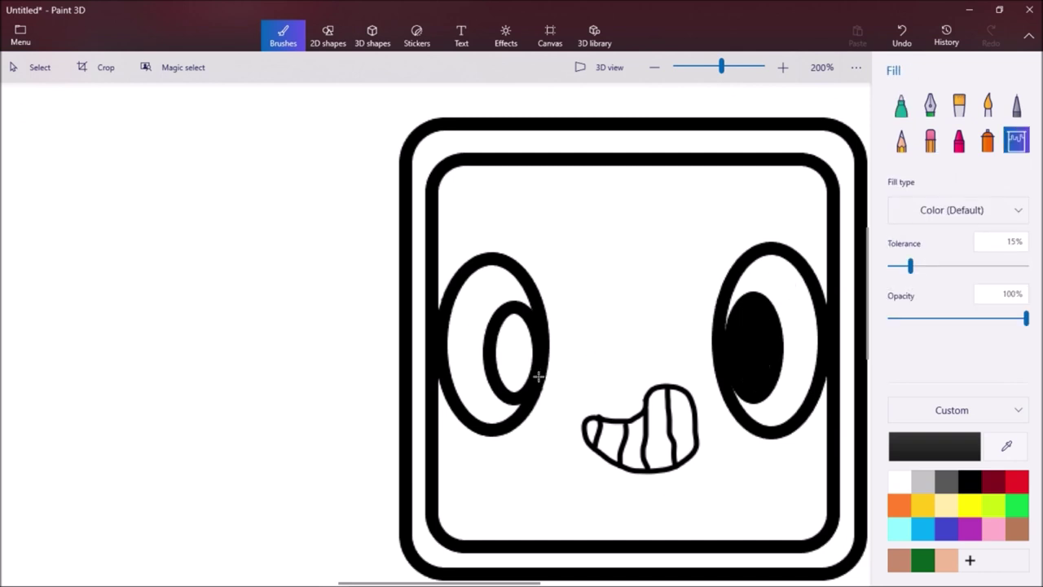
{"action": "left_click", "coordinate": [515, 364]}
{"action": "scroll", "coordinate": [594, 345], "scroll_direction": "down", "scroll_amount": 3}
{"action": "scroll", "coordinate": [598, 364], "scroll_direction": "down", "scroll_amount": 2}
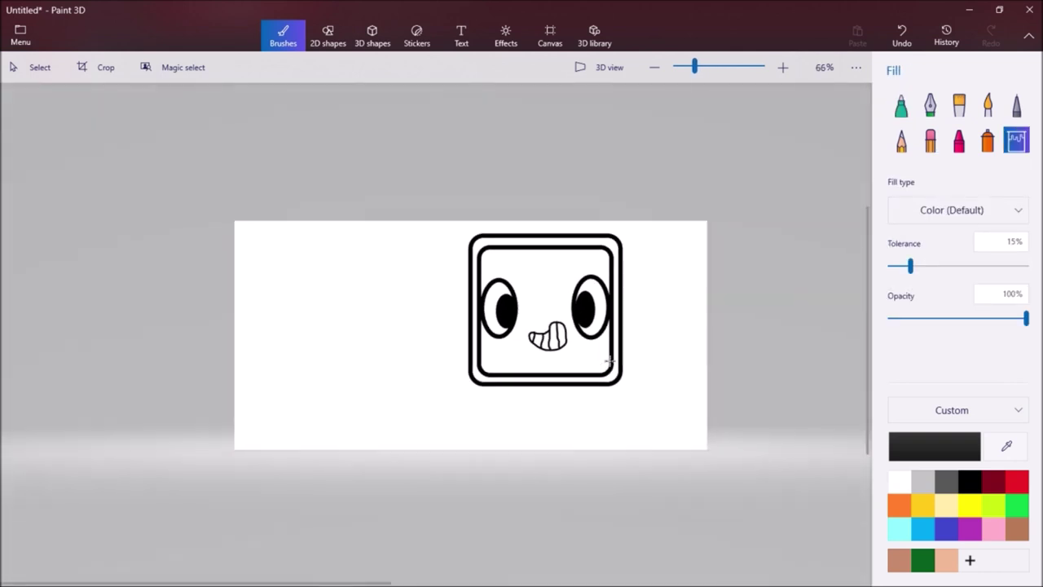
{"action": "scroll", "coordinate": [571, 310], "scroll_direction": "up", "scroll_amount": 2}
{"action": "scroll", "coordinate": [530, 334], "scroll_direction": "up", "scroll_amount": 1}
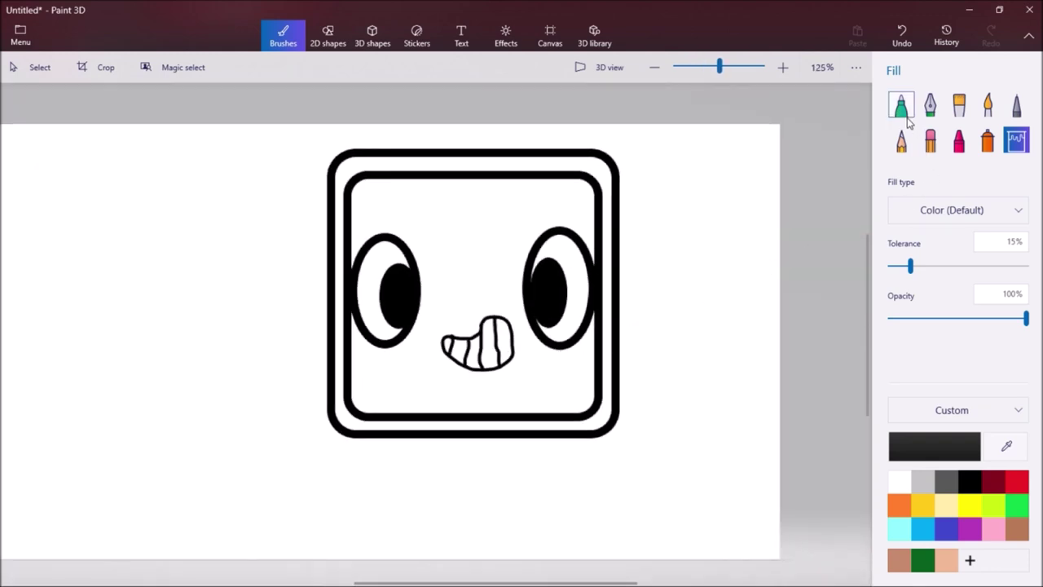
Fill the monitor's screen area with grey 8a8a8a
{"action": "left_click", "coordinate": [946, 484]}
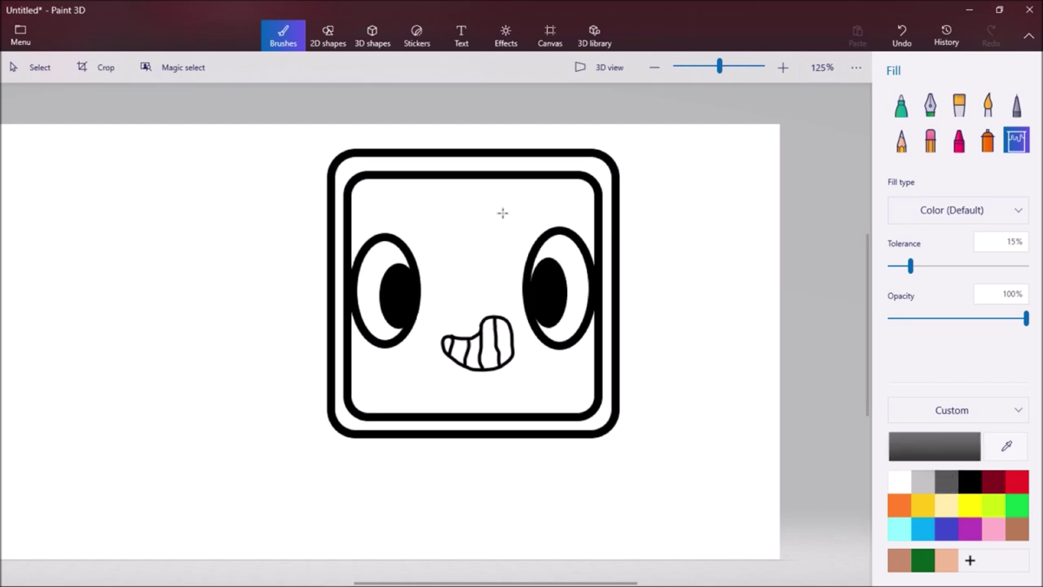
{"action": "left_click", "coordinate": [925, 445]}
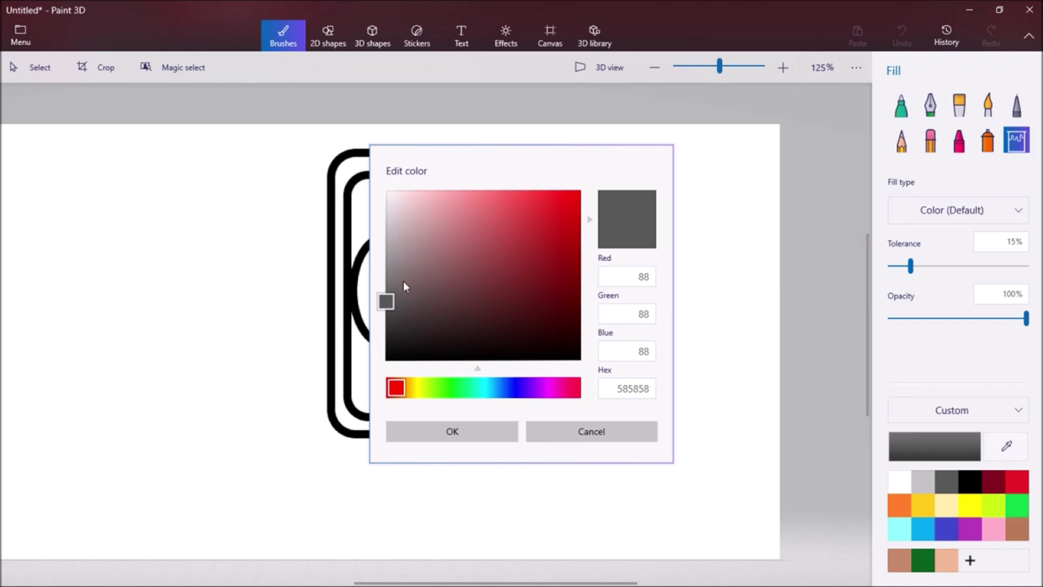
{"action": "left_click_drag", "start_coordinate": [386, 302], "coordinate": [386, 268]}
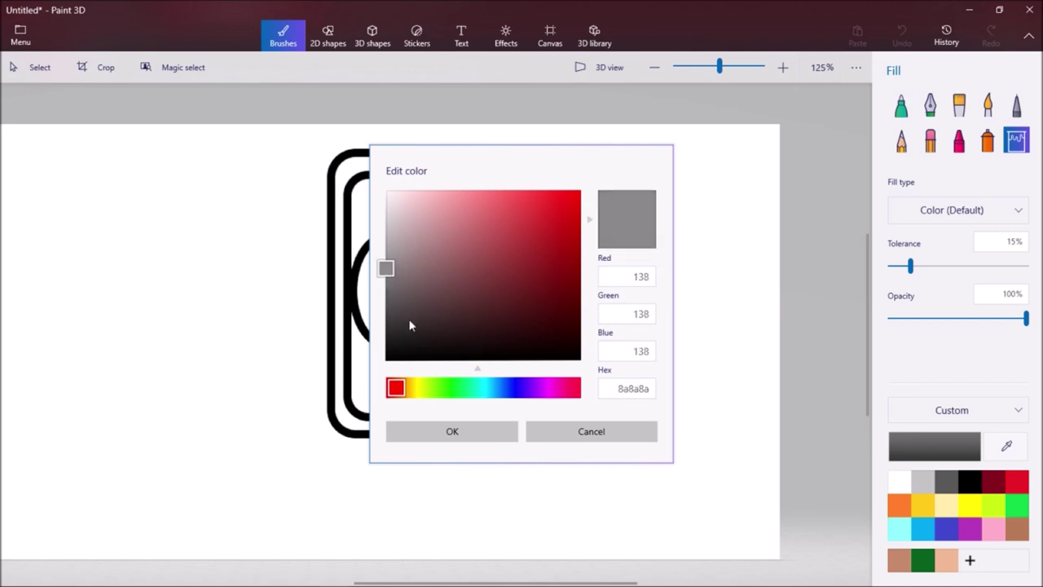
{"action": "left_click", "coordinate": [451, 432]}
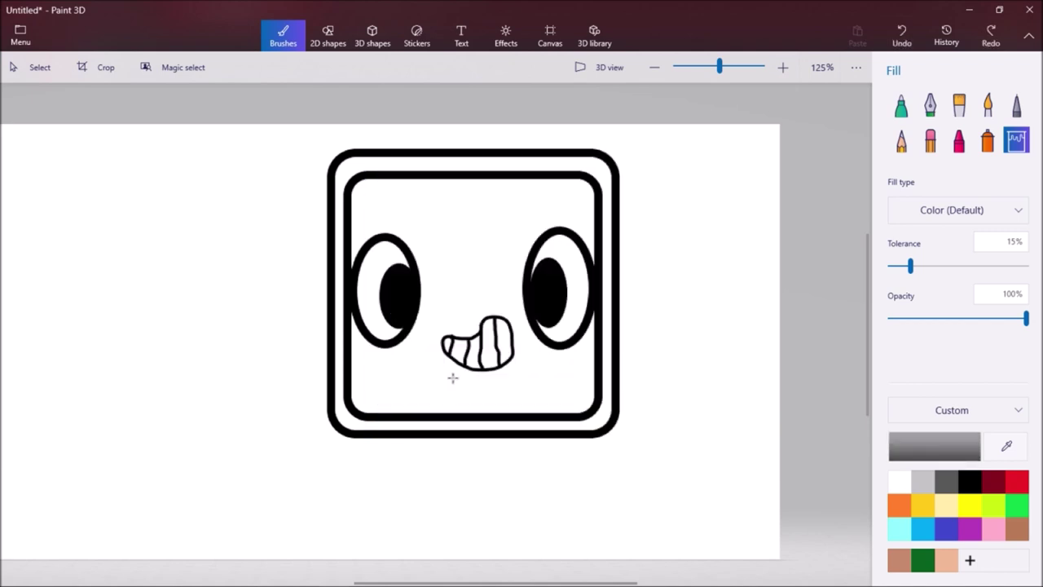
{"action": "left_click", "coordinate": [477, 208]}
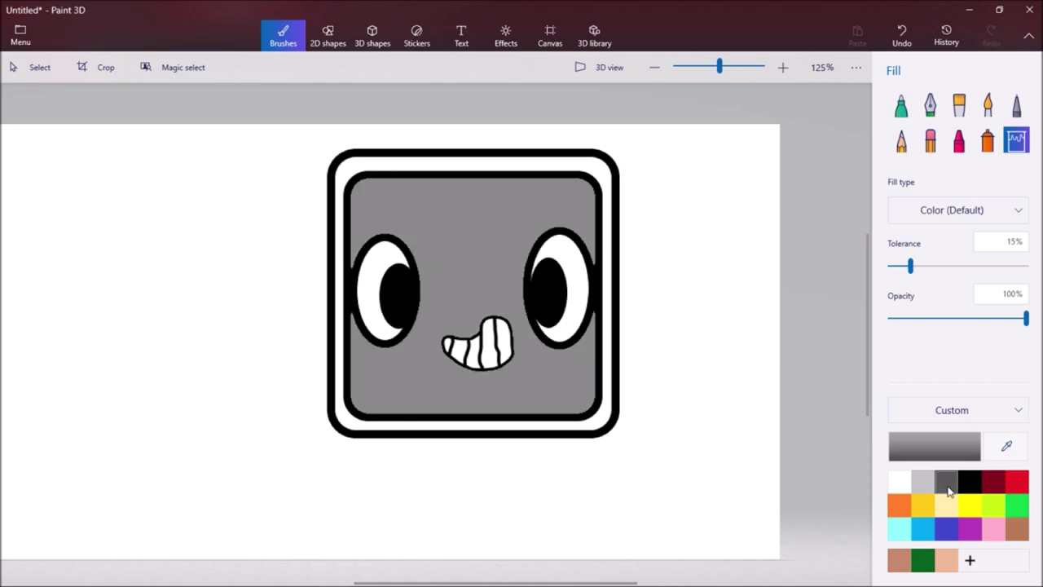
Fill the bezel ring between the frames with light grey
{"action": "left_click", "coordinate": [922, 484]}
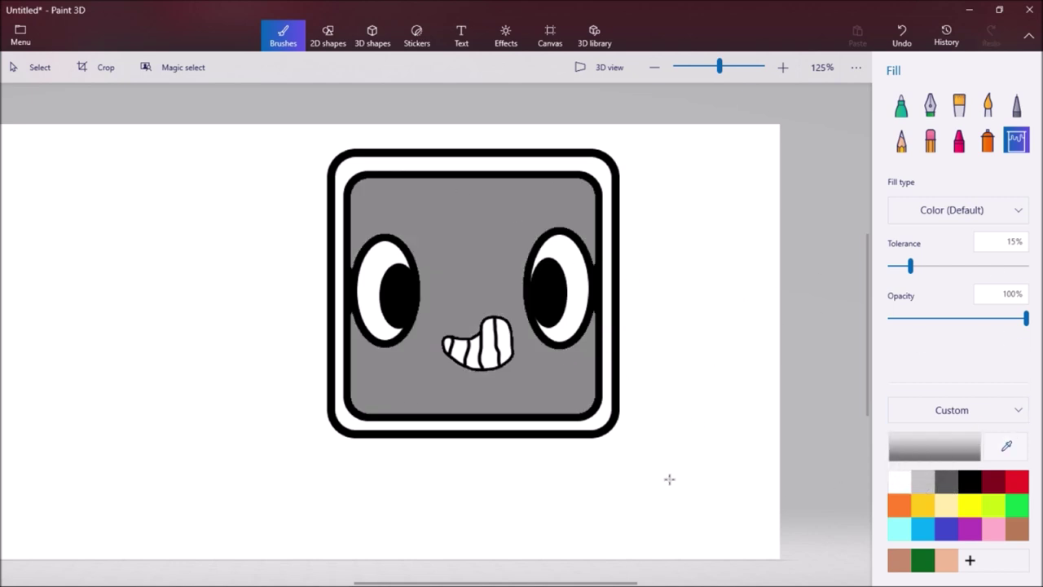
{"action": "left_click", "coordinate": [607, 410]}
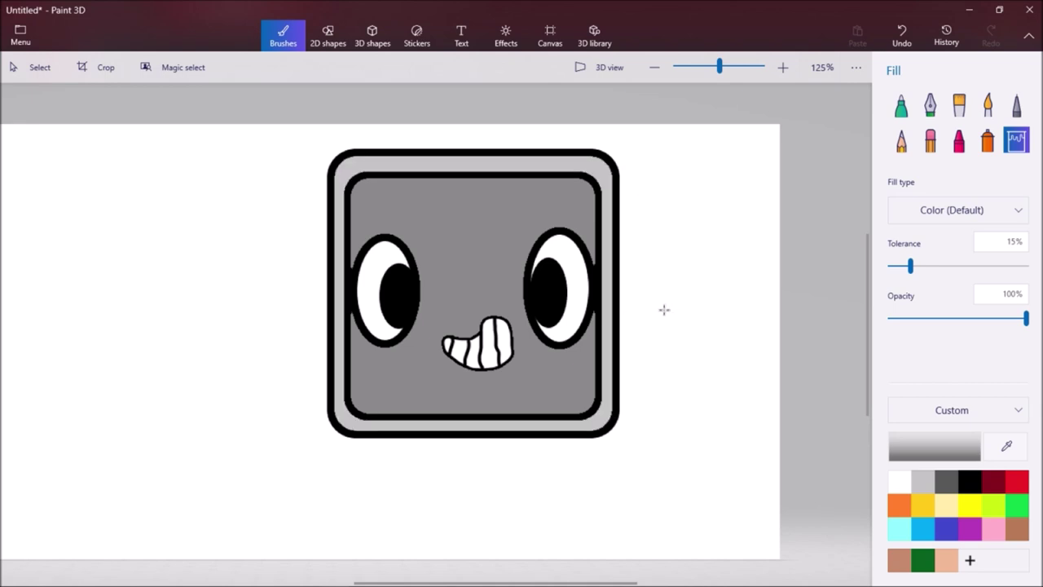
{"action": "scroll", "coordinate": [560, 326], "scroll_direction": "up", "scroll_amount": 3}
Zoom around the monitor's bottom-right corner and bring up the 2D shapes panel
{"action": "scroll", "coordinate": [563, 359], "scroll_direction": "down", "scroll_amount": 5}
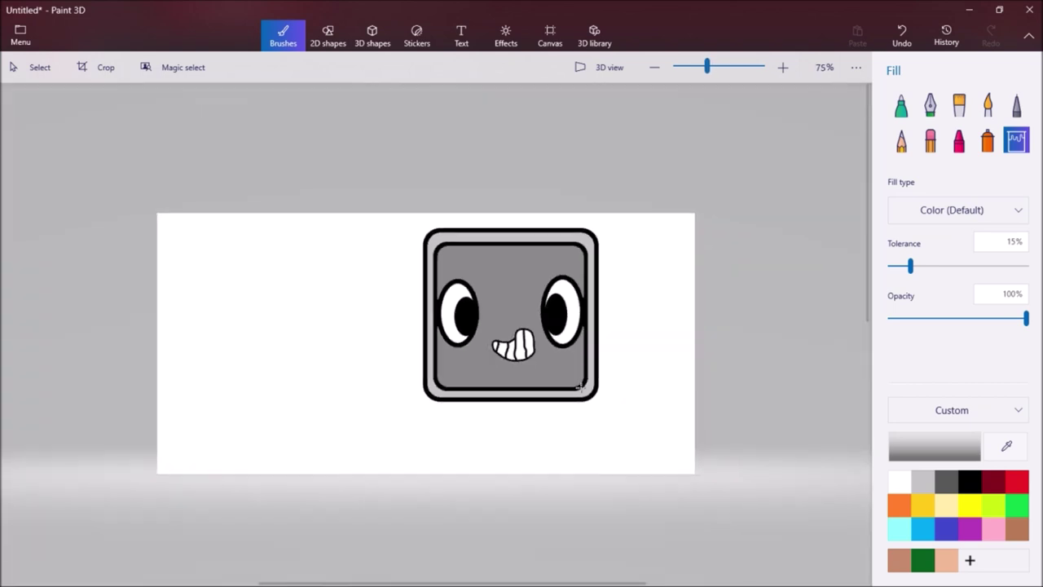
{"action": "scroll", "coordinate": [534, 408], "scroll_direction": "down", "scroll_amount": 1}
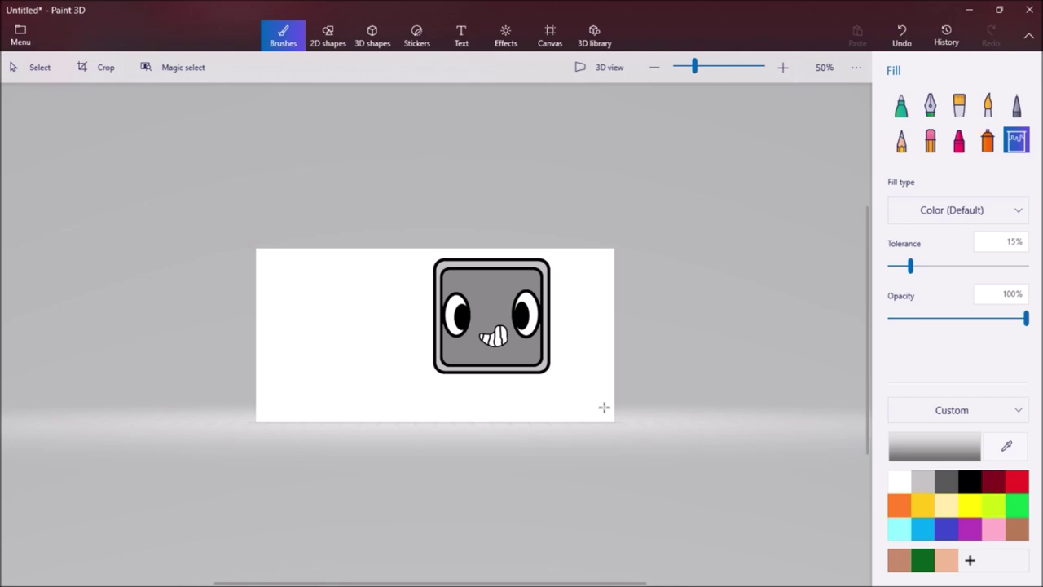
{"action": "scroll", "coordinate": [568, 368], "scroll_direction": "up", "scroll_amount": 3}
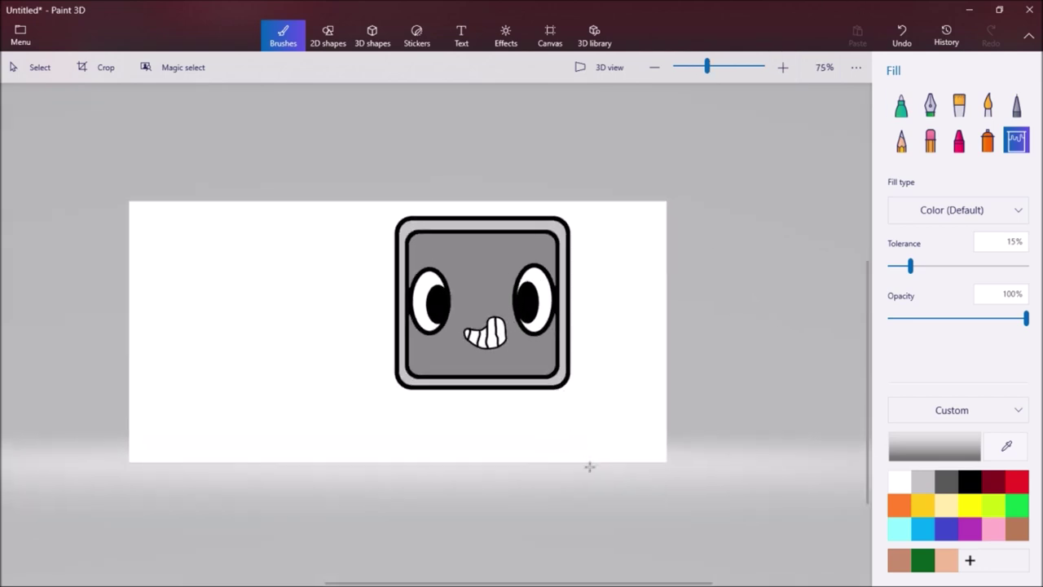
{"action": "left_click", "coordinate": [320, 41]}
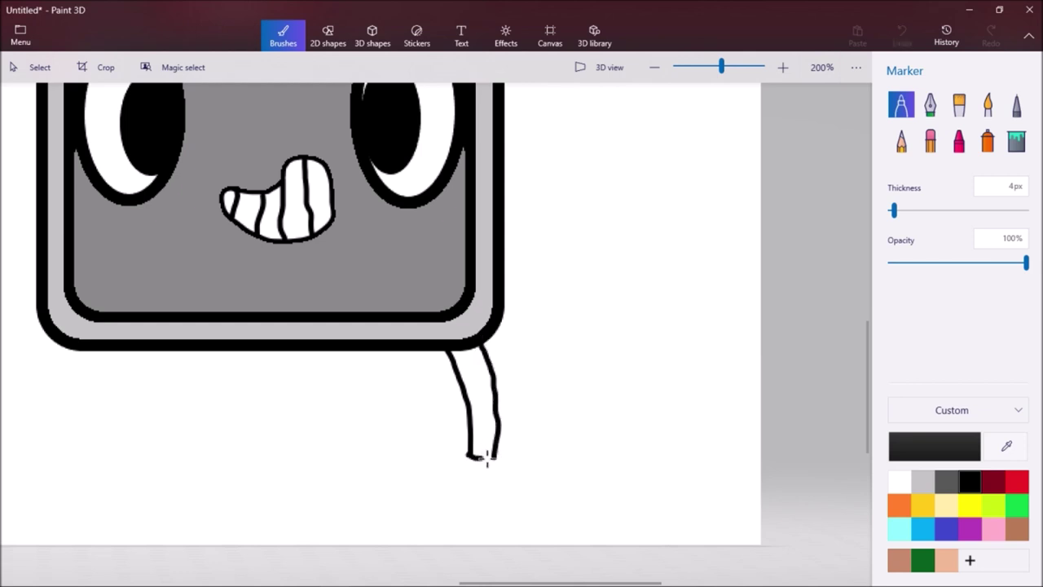
Close off the bottom of the leg and draw a claw at its tip
{"action": "left_click_drag", "start_coordinate": [487, 459], "coordinate": [497, 456]}
{"action": "scroll", "coordinate": [496, 457], "scroll_direction": "up", "scroll_amount": 4}
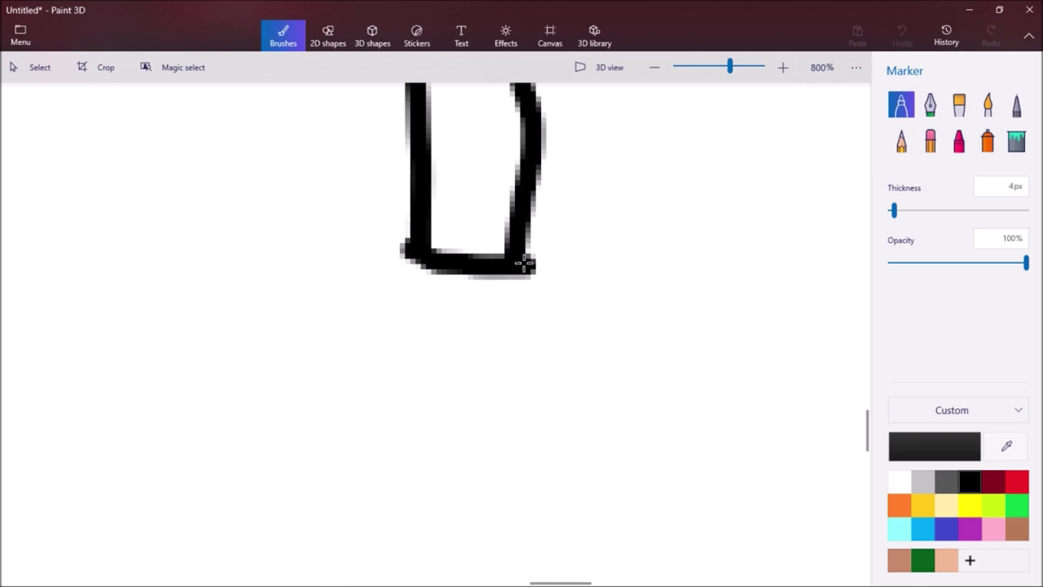
{"action": "mouse_move", "coordinate": [549, 272]}
{"action": "left_mouse_down"}
{"action": "mouse_move", "coordinate": [569, 303]}
{"action": "mouse_move", "coordinate": [568, 409]}
{"action": "mouse_move", "coordinate": [541, 455]}
{"action": "mouse_move", "coordinate": [497, 481]}
{"action": "mouse_move", "coordinate": [482, 485]}
{"action": "mouse_move", "coordinate": [518, 417]}
{"action": "mouse_move", "coordinate": [517, 354]}
{"action": "mouse_move", "coordinate": [489, 330]}
{"action": "mouse_move", "coordinate": [464, 322]}
{"action": "mouse_move", "coordinate": [454, 333]}
{"action": "mouse_move", "coordinate": [455, 388]}
{"action": "mouse_move", "coordinate": [485, 489]}
{"action": "mouse_move", "coordinate": [469, 487]}
{"action": "mouse_move", "coordinate": [432, 458]}
{"action": "mouse_move", "coordinate": [389, 379]}
{"action": "mouse_move", "coordinate": [401, 250]}
{"action": "mouse_move", "coordinate": [504, 230]}
{"action": "mouse_move", "coordinate": [451, 178]}
{"action": "left_mouse_up"}
{"action": "scroll", "coordinate": [489, 275], "scroll_direction": "down", "scroll_amount": 2}
Draw horizontal bands down the length of the leg
{"action": "mouse_move", "coordinate": [442, 115]}
{"action": "left_mouse_down"}
{"action": "mouse_move", "coordinate": [508, 135]}
{"action": "mouse_move", "coordinate": [509, 150]}
{"action": "left_mouse_up"}
{"action": "scroll", "coordinate": [512, 139], "scroll_direction": "down", "scroll_amount": 6}
{"action": "scroll", "coordinate": [523, 140], "scroll_direction": "down", "scroll_amount": 2}
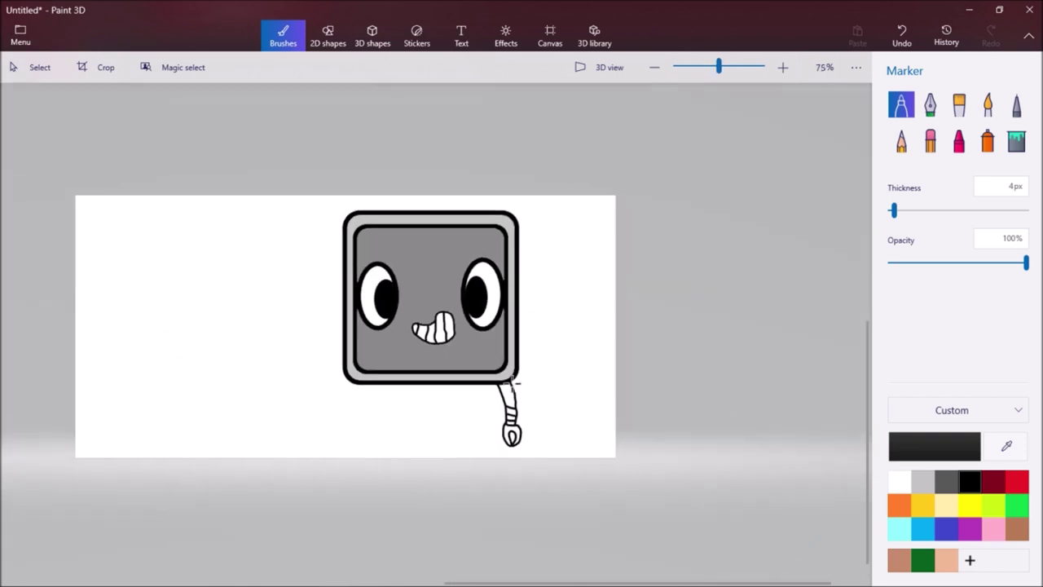
{"action": "scroll", "coordinate": [497, 407], "scroll_direction": "up", "scroll_amount": 8}
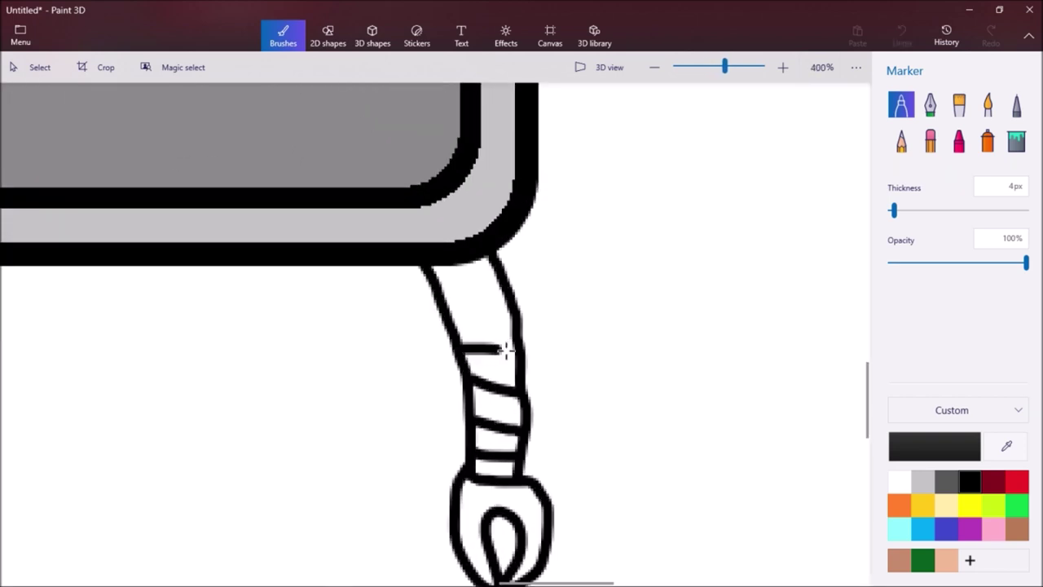
{"action": "left_click_drag", "start_coordinate": [506, 351], "coordinate": [531, 351]}
{"action": "left_click_drag", "start_coordinate": [523, 313], "coordinate": [466, 318]}
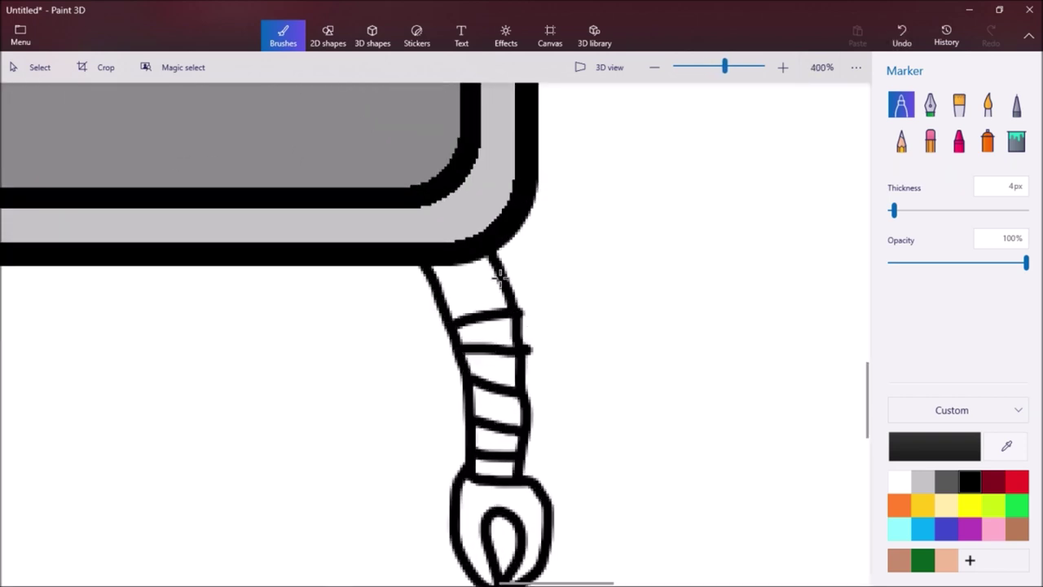
{"action": "left_click_drag", "start_coordinate": [499, 277], "coordinate": [433, 306]}
{"action": "scroll", "coordinate": [489, 334], "scroll_direction": "down", "scroll_amount": 5}
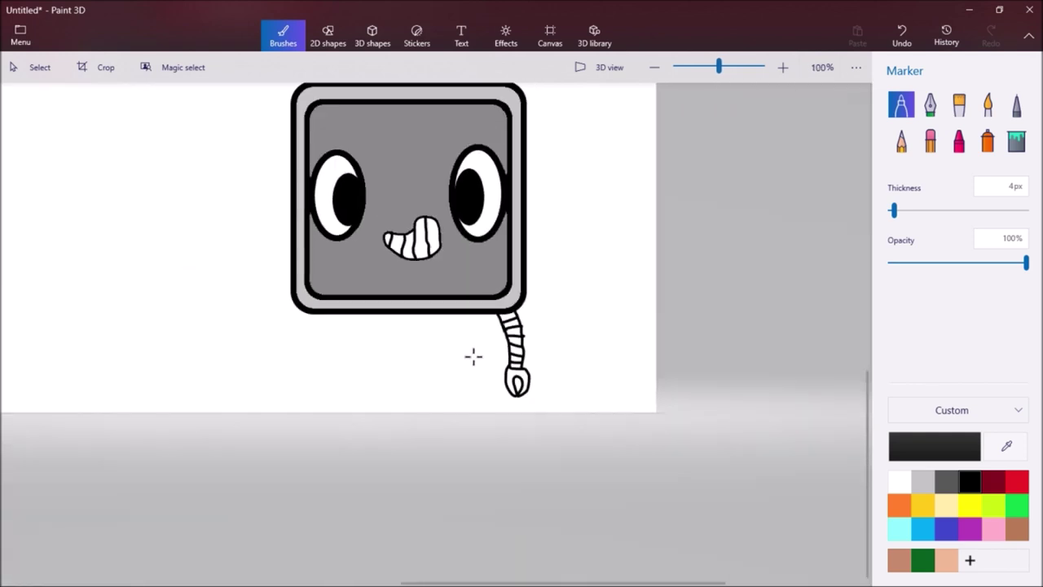
{"action": "scroll", "coordinate": [380, 419], "scroll_direction": "down", "scroll_amount": 1}
{"action": "scroll", "coordinate": [361, 419], "scroll_direction": "up", "scroll_amount": 6}
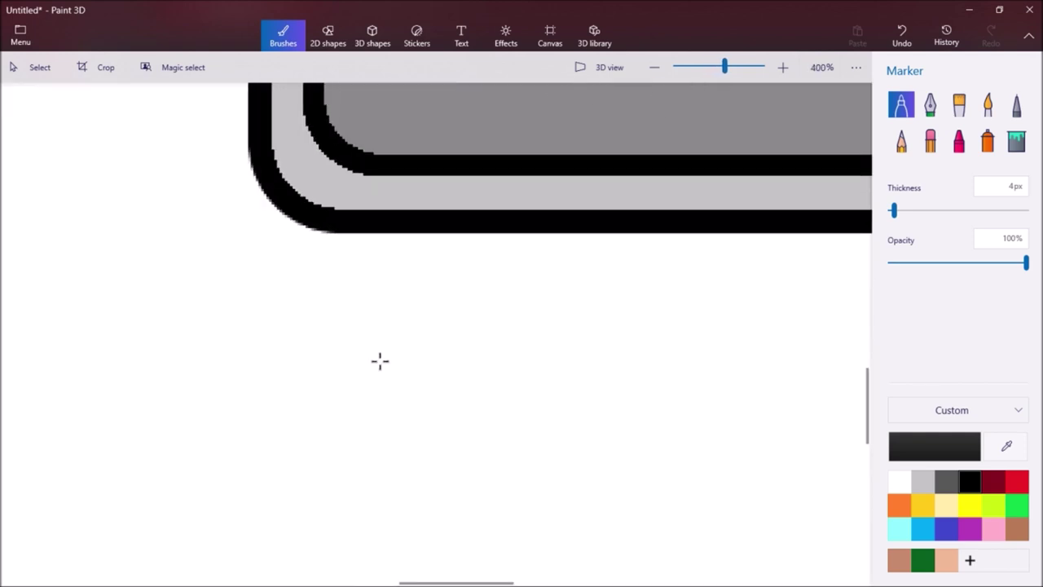
Draw a black claw outline hanging below the middle of the TV's bottom border
{"action": "scroll", "coordinate": [498, 415], "scroll_direction": "down", "scroll_amount": 4}
{"action": "scroll", "coordinate": [652, 347], "scroll_direction": "up", "scroll_amount": 3}
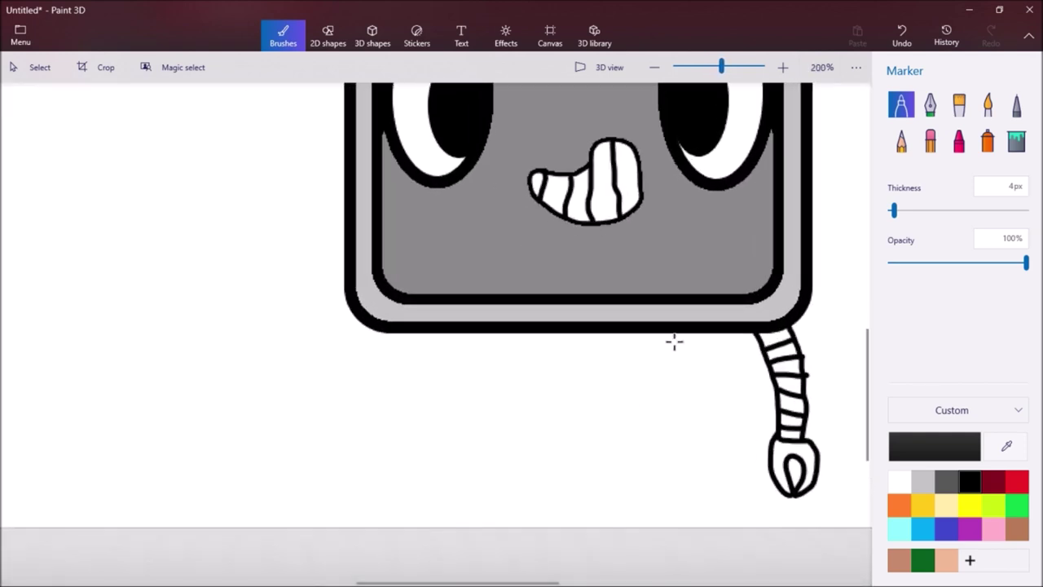
{"action": "scroll", "coordinate": [486, 314], "scroll_direction": "up", "scroll_amount": 1}
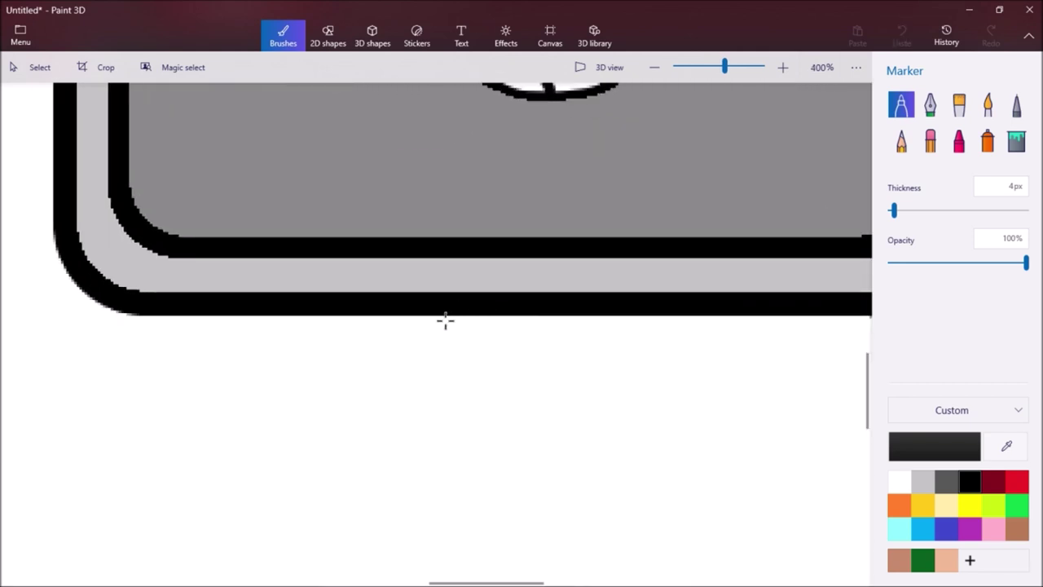
{"action": "mouse_move", "coordinate": [445, 320]}
{"action": "left_mouse_down"}
{"action": "mouse_move", "coordinate": [430, 374]}
{"action": "mouse_move", "coordinate": [444, 426]}
{"action": "mouse_move", "coordinate": [458, 443]}
{"action": "mouse_move", "coordinate": [522, 469]}
{"action": "mouse_move", "coordinate": [494, 401]}
{"action": "mouse_move", "coordinate": [512, 377]}
{"action": "mouse_move", "coordinate": [550, 374]}
{"action": "mouse_move", "coordinate": [569, 410]}
{"action": "mouse_move", "coordinate": [551, 478]}
{"action": "mouse_move", "coordinate": [590, 469]}
{"action": "mouse_move", "coordinate": [623, 442]}
{"action": "mouse_move", "coordinate": [652, 385]}
{"action": "mouse_move", "coordinate": [649, 343]}
{"action": "mouse_move", "coordinate": [621, 311]}
{"action": "left_mouse_up"}
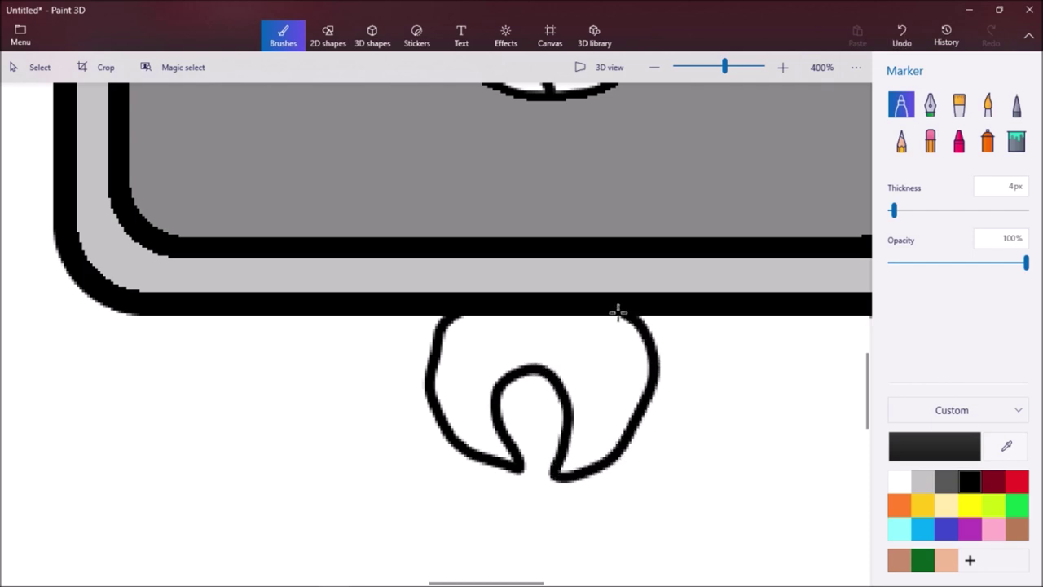
{"action": "scroll", "coordinate": [618, 311], "scroll_direction": "down", "scroll_amount": 4}
{"action": "scroll", "coordinate": [455, 404], "scroll_direction": "up", "scroll_amount": 2}
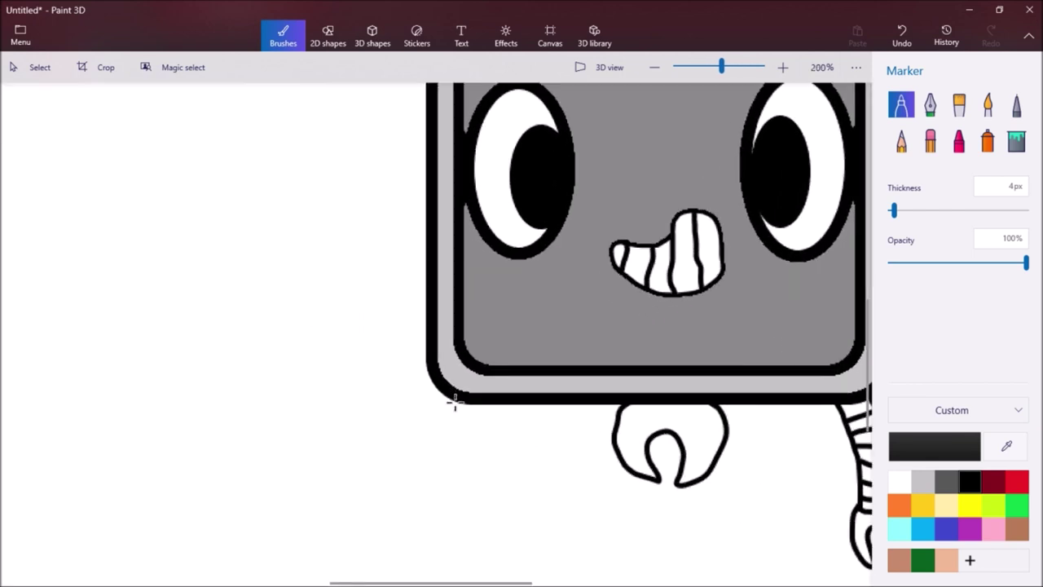
Draw a curving arm ending in a curled claw from the TV's lower-left corner
{"action": "left_click_drag", "start_coordinate": [505, 407], "coordinate": [486, 444]}
{"action": "left_click_drag", "start_coordinate": [383, 398], "coordinate": [383, 398]}
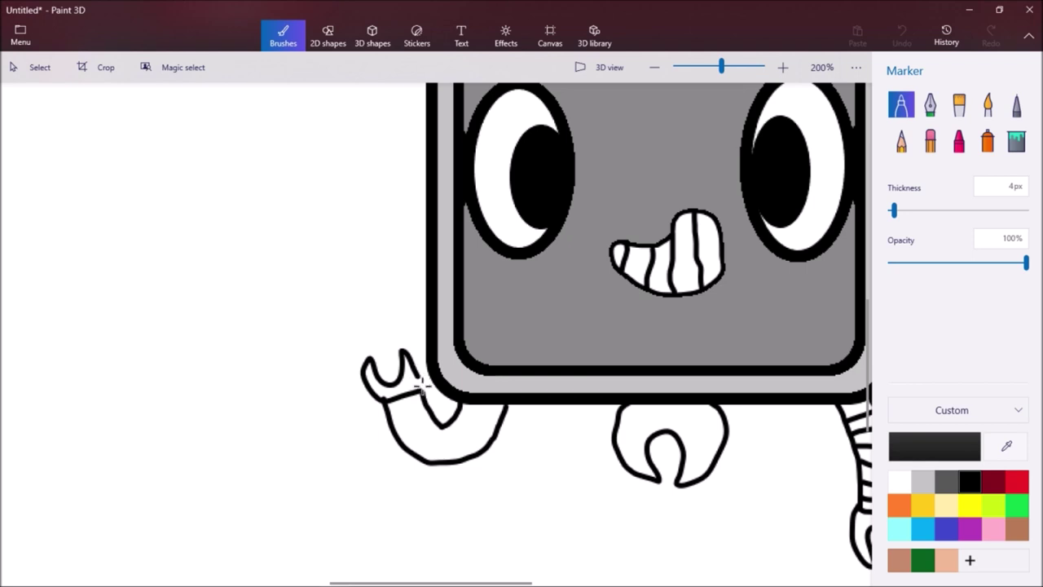
{"action": "scroll", "coordinate": [424, 460], "scroll_direction": "up", "scroll_amount": 5}
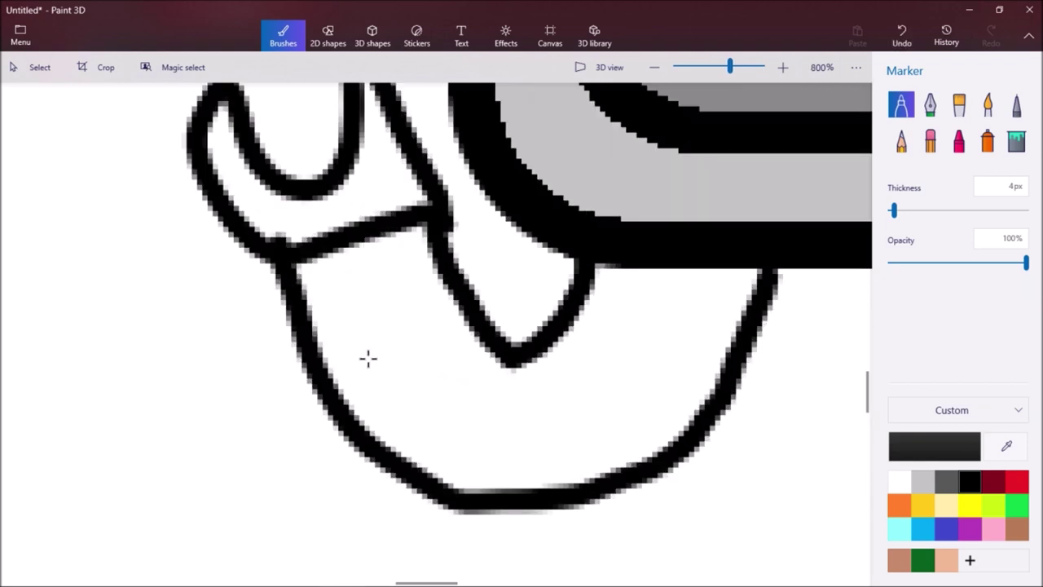
Add five ridge lines across the arm to segment it
{"action": "left_click_drag", "start_coordinate": [313, 337], "coordinate": [460, 299]}
{"action": "left_click_drag", "start_coordinate": [512, 352], "coordinate": [399, 461]}
{"action": "left_click_drag", "start_coordinate": [518, 358], "coordinate": [569, 497]}
{"action": "mouse_move", "coordinate": [564, 324]}
{"action": "left_mouse_down"}
{"action": "mouse_move", "coordinate": [662, 437]}
{"action": "mouse_move", "coordinate": [664, 453]}
{"action": "left_mouse_up"}
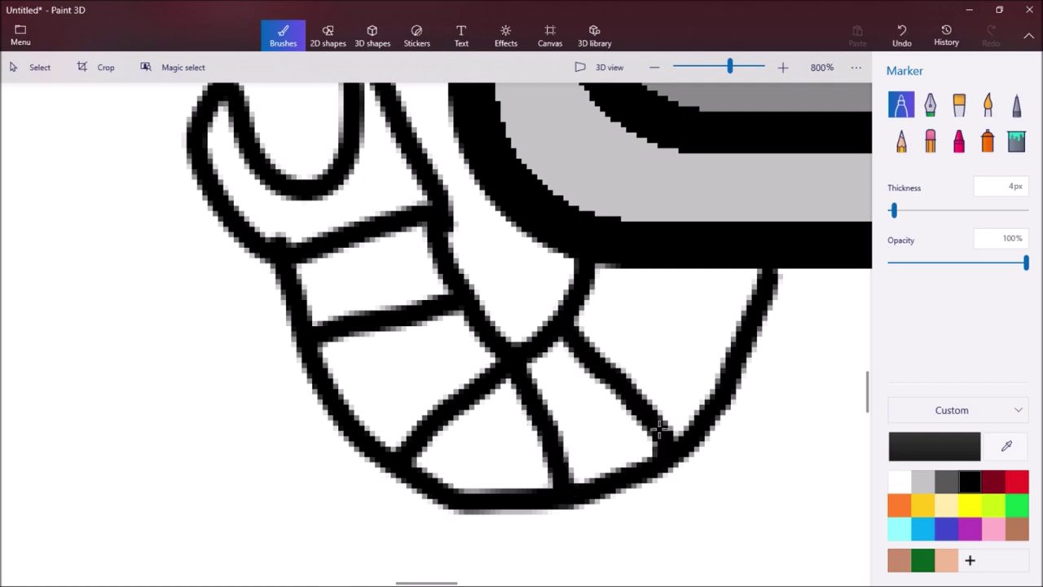
{"action": "left_click_drag", "start_coordinate": [602, 278], "coordinate": [721, 369]}
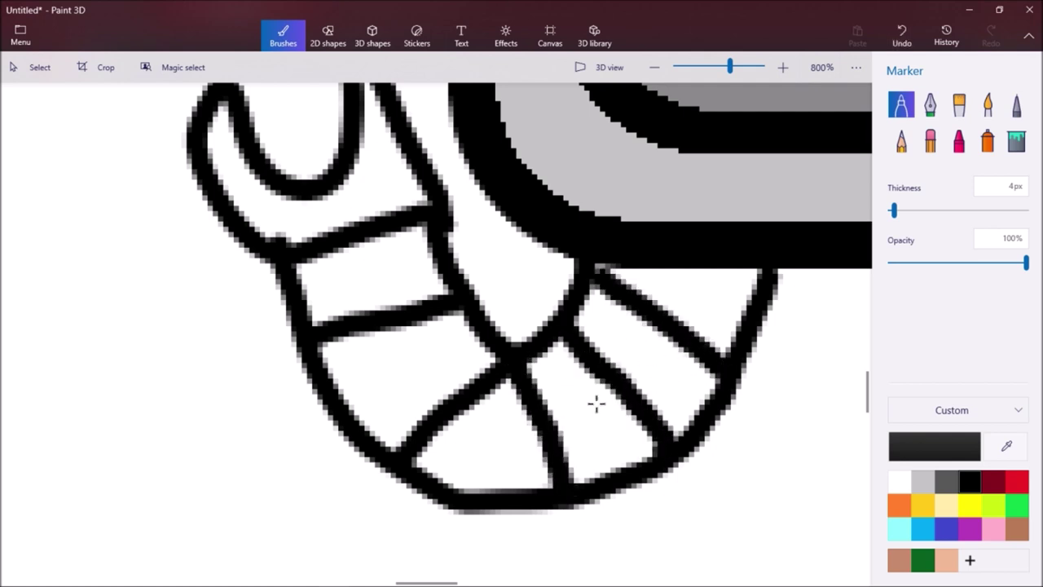
{"action": "scroll", "coordinate": [596, 403], "scroll_direction": "down", "scroll_amount": 10}
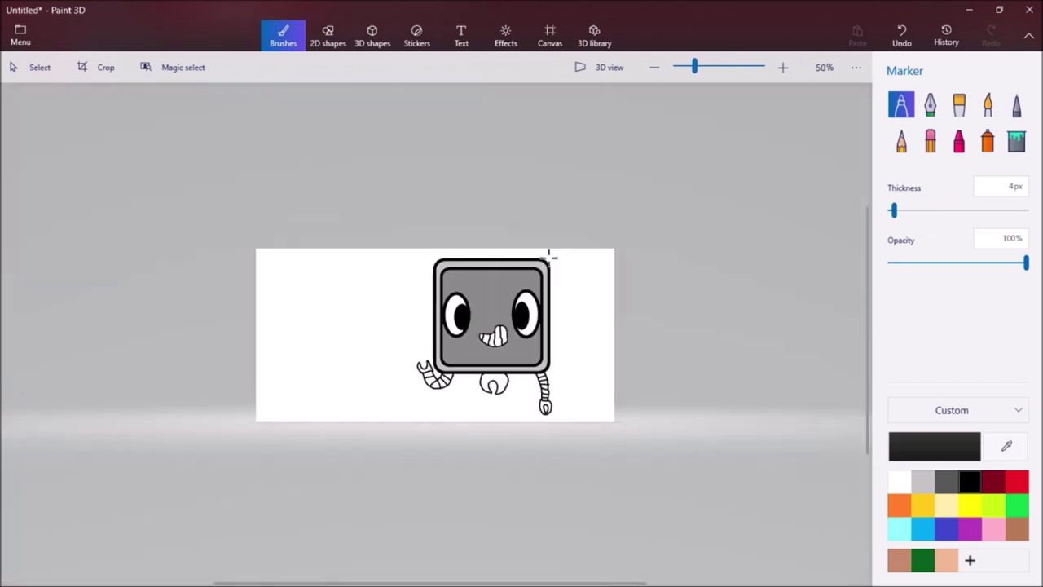
{"action": "scroll", "coordinate": [550, 258], "scroll_direction": "up", "scroll_amount": 2}
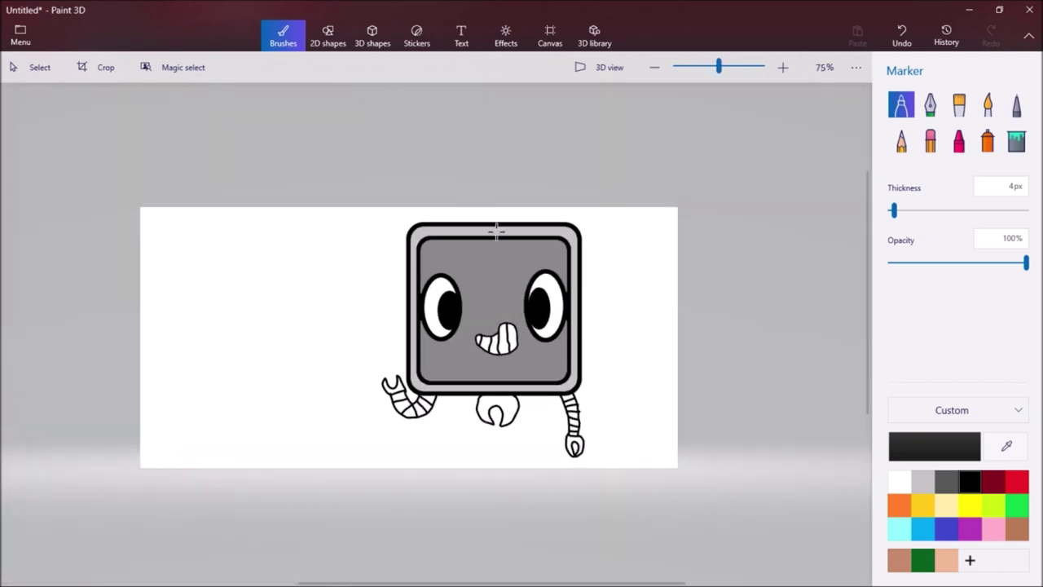
{"action": "scroll", "coordinate": [496, 232], "scroll_direction": "up", "scroll_amount": 7}
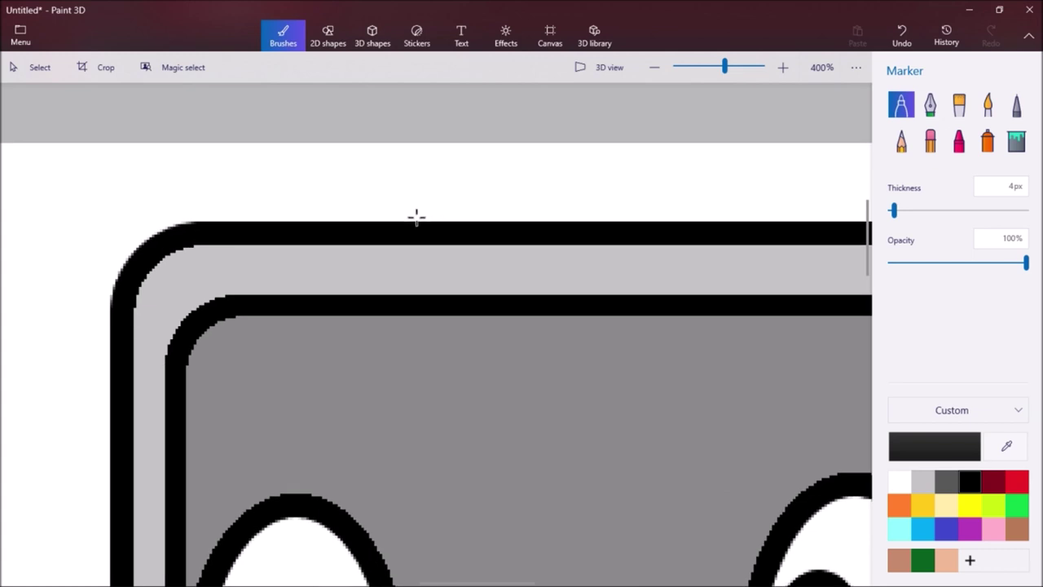
Draw two antennae on the TV's top and cap each with a 10px black dot
{"action": "left_click_drag", "start_coordinate": [410, 225], "coordinate": [388, 161]}
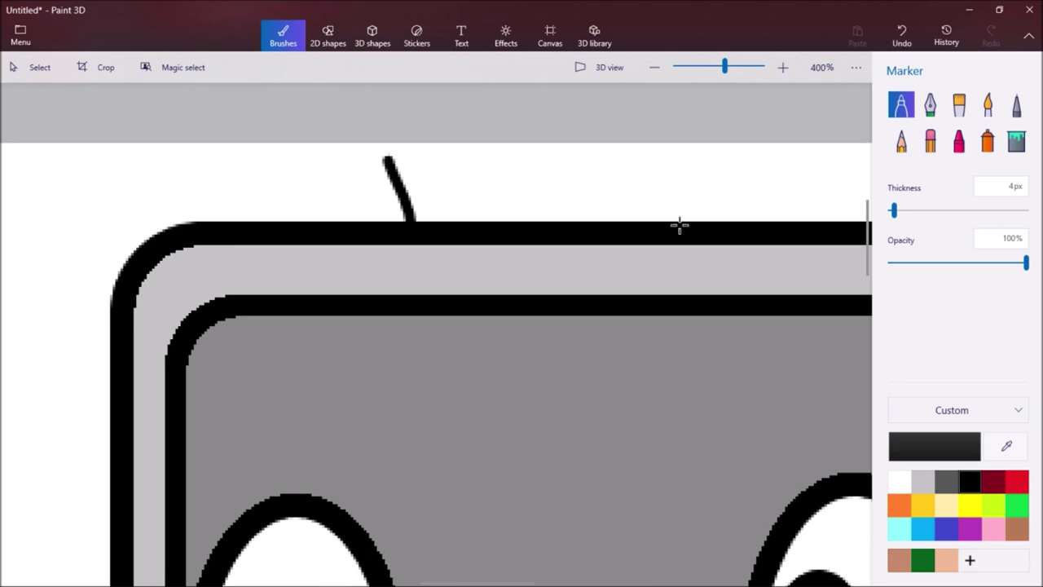
{"action": "left_click_drag", "start_coordinate": [673, 227], "coordinate": [706, 175]}
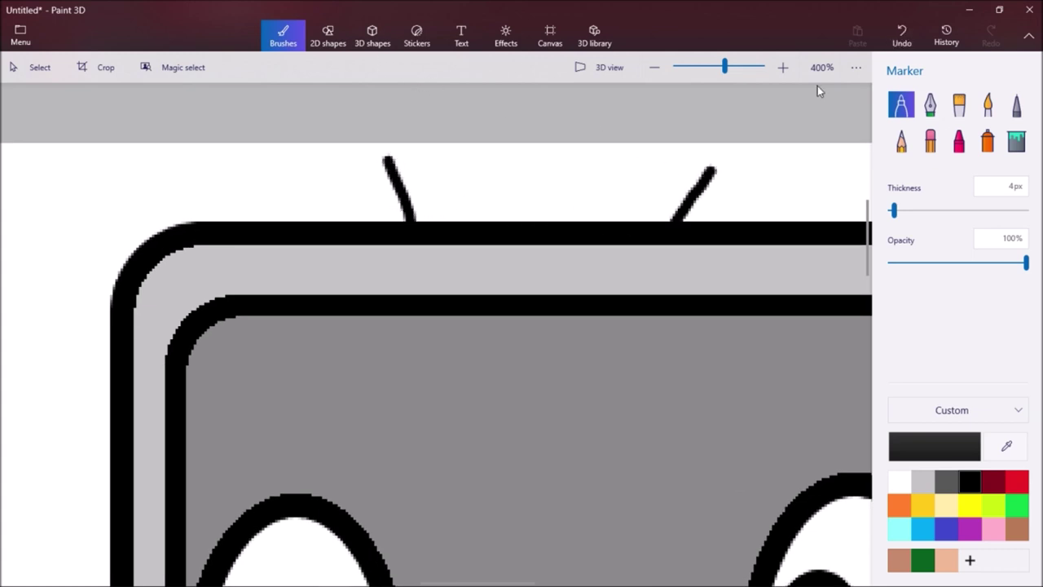
{"action": "left_click", "coordinate": [906, 211]}
{"action": "left_click", "coordinate": [710, 160]}
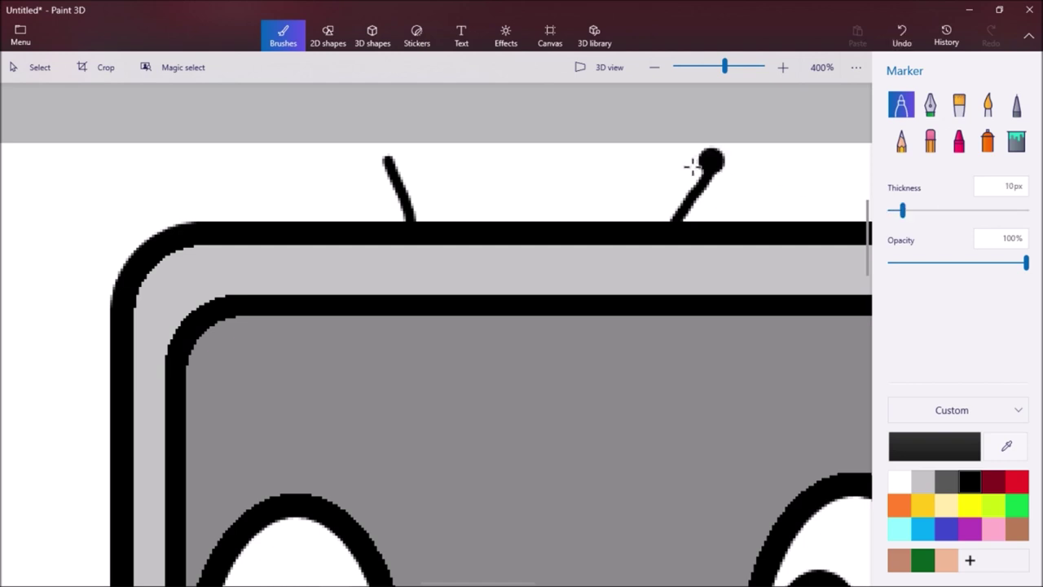
{"action": "left_click", "coordinate": [387, 159]}
{"action": "scroll", "coordinate": [556, 230], "scroll_direction": "down", "scroll_amount": 6}
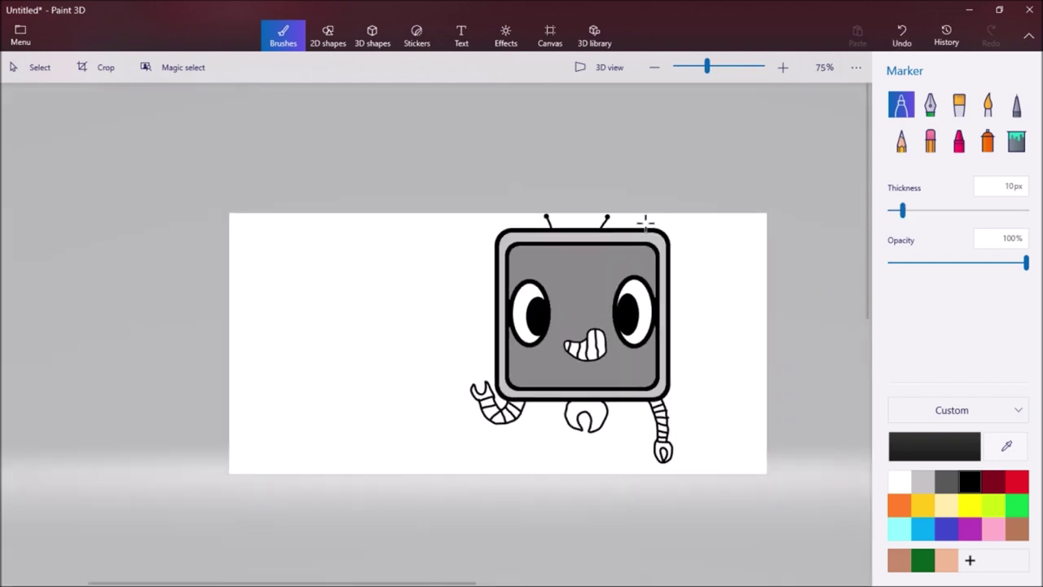
{"action": "scroll", "coordinate": [644, 222], "scroll_direction": "up", "scroll_amount": 5}
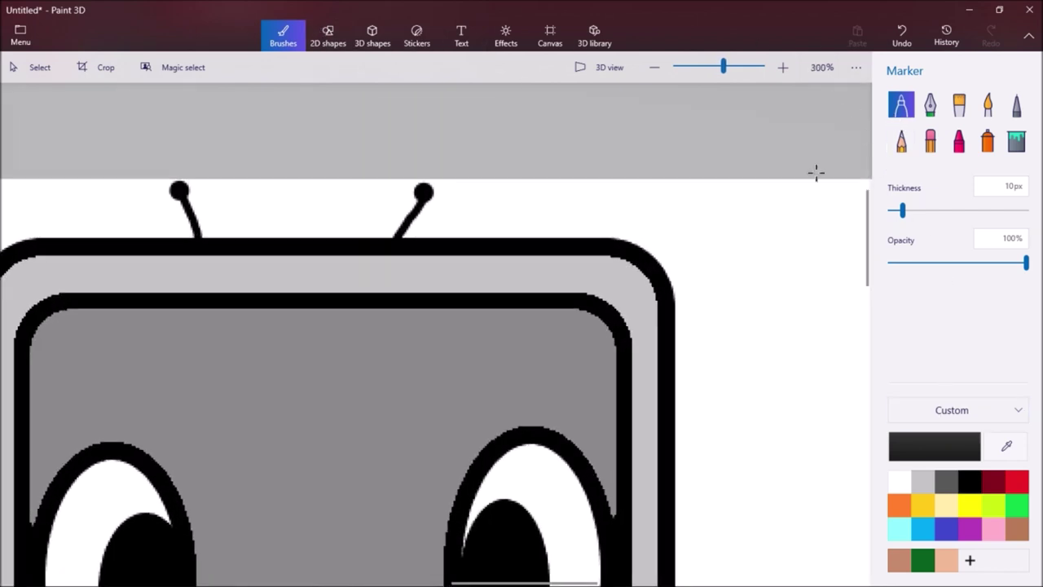
Draw a thick arm over the TV's top-right corner, extend it up and right, and add a ridge line
{"action": "mouse_move", "coordinate": [550, 225]}
{"action": "left_mouse_down"}
{"action": "mouse_move", "coordinate": [661, 269]}
{"action": "mouse_move", "coordinate": [680, 334]}
{"action": "mouse_move", "coordinate": [732, 333]}
{"action": "mouse_move", "coordinate": [734, 288]}
{"action": "mouse_move", "coordinate": [714, 232]}
{"action": "mouse_move", "coordinate": [620, 202]}
{"action": "mouse_move", "coordinate": [556, 203]}
{"action": "mouse_move", "coordinate": [549, 229]}
{"action": "left_mouse_up"}
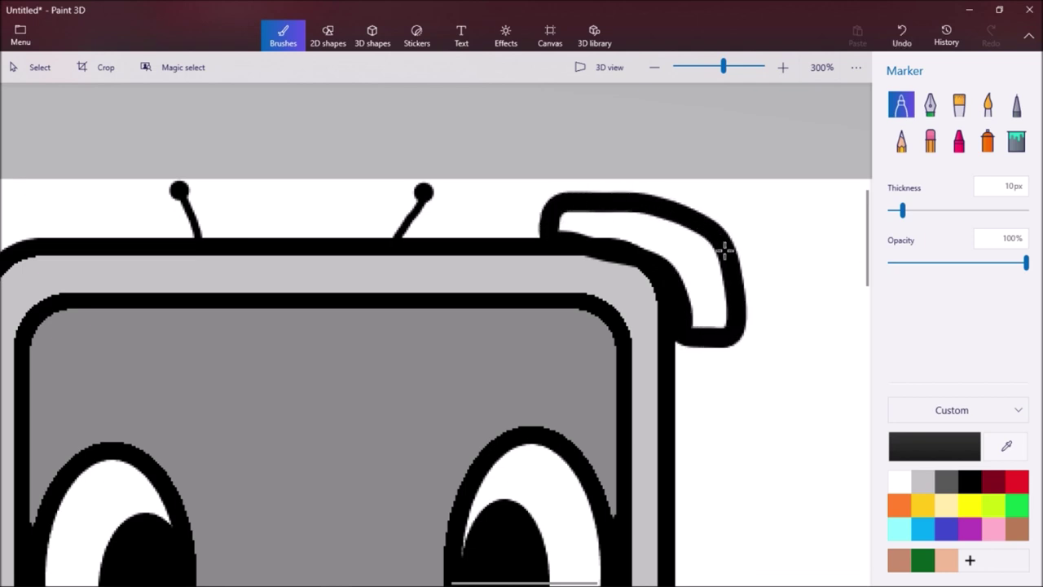
{"action": "left_click_drag", "start_coordinate": [738, 284], "coordinate": [799, 192]}
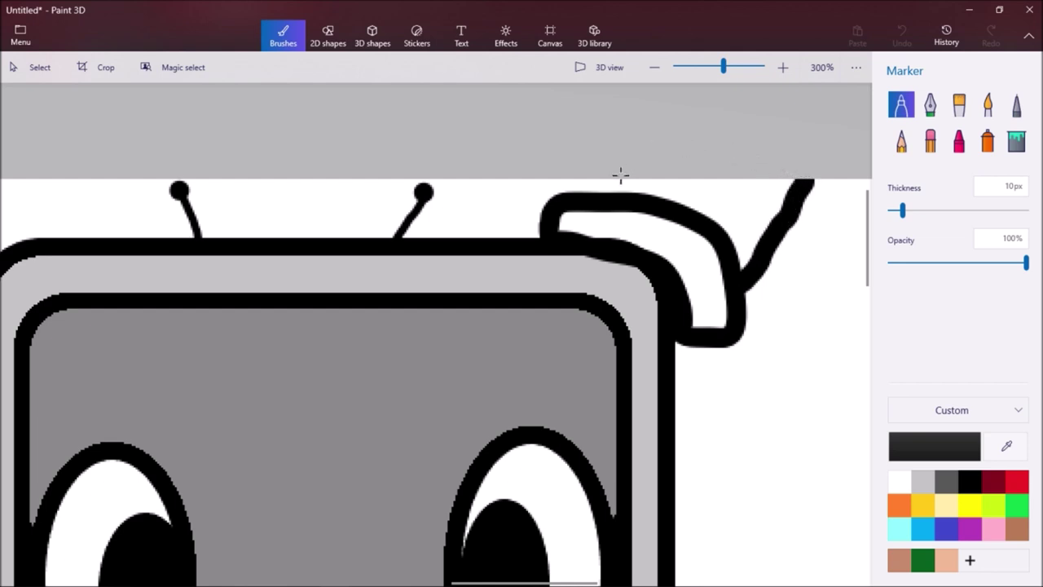
{"action": "scroll", "coordinate": [688, 214], "scroll_direction": "down", "scroll_amount": 5}
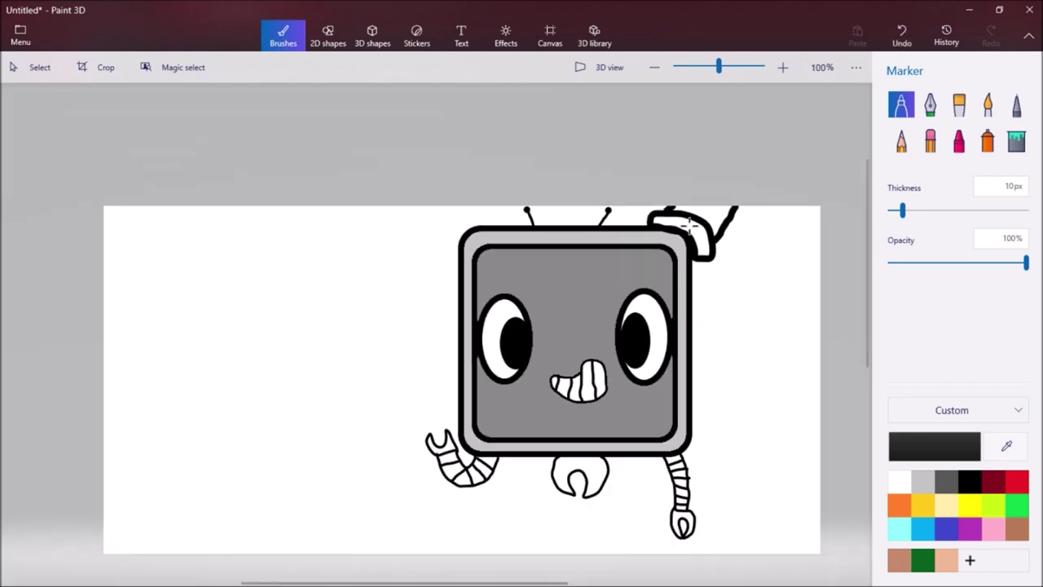
{"action": "scroll", "coordinate": [718, 229], "scroll_direction": "up", "scroll_amount": 5}
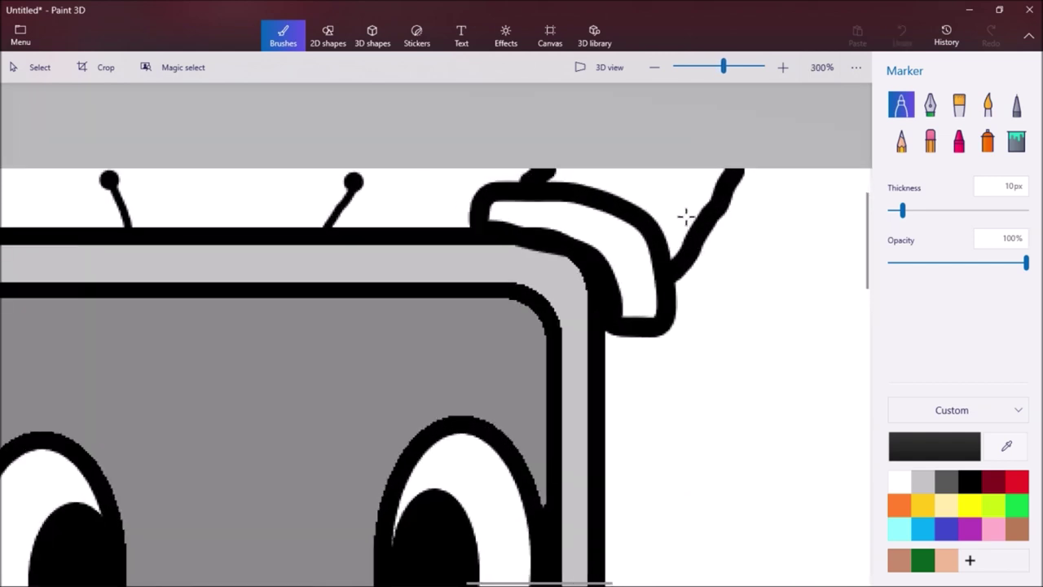
{"action": "mouse_move", "coordinate": [685, 215]}
{"action": "left_mouse_down"}
{"action": "mouse_move", "coordinate": [661, 182]}
{"action": "mouse_move", "coordinate": [592, 163]}
{"action": "left_mouse_up"}
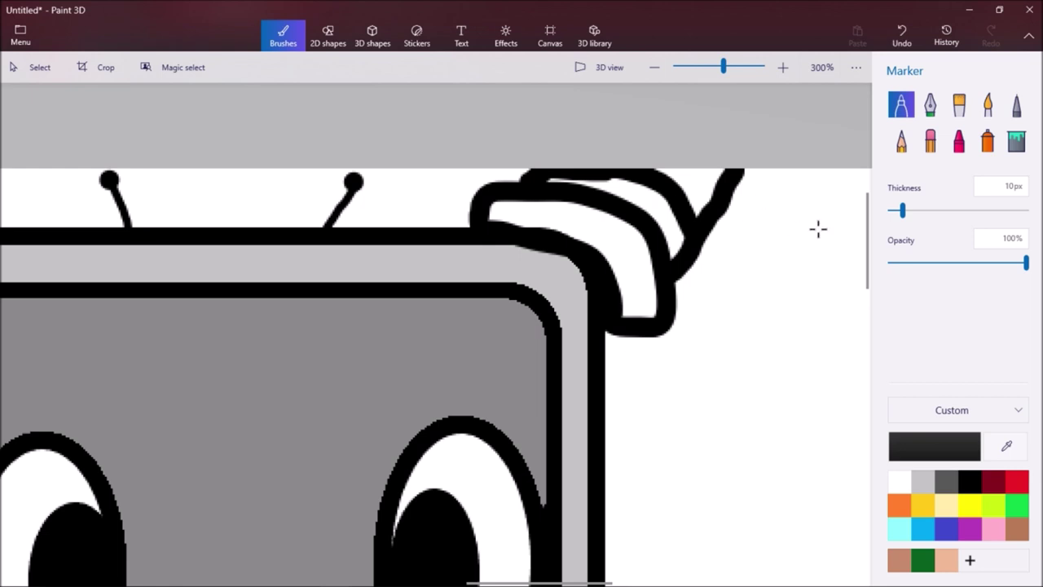
{"action": "scroll", "coordinate": [679, 238], "scroll_direction": "down", "scroll_amount": 3}
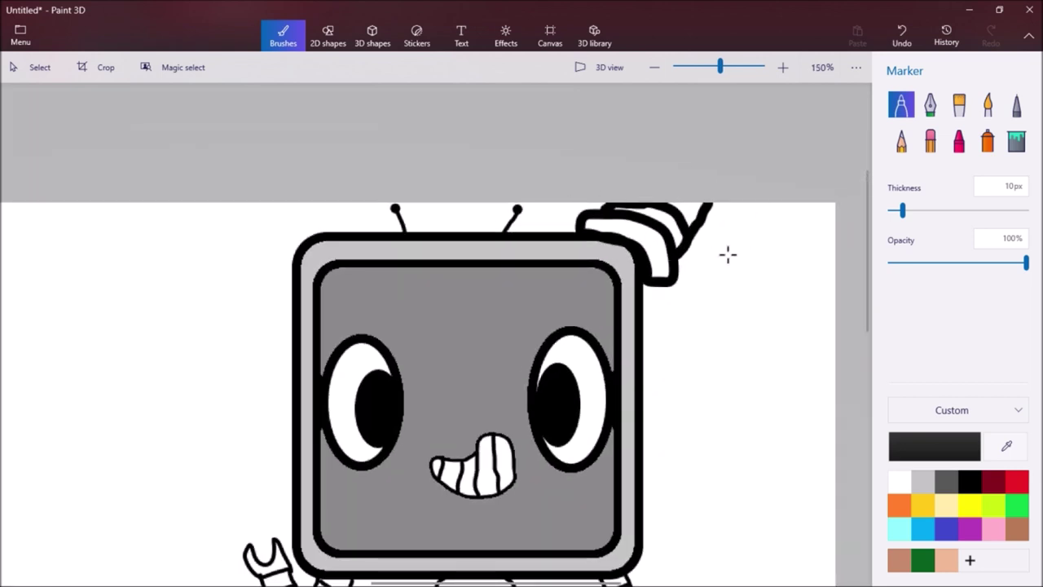
{"action": "scroll", "coordinate": [645, 331], "scroll_direction": "down", "scroll_amount": 5}
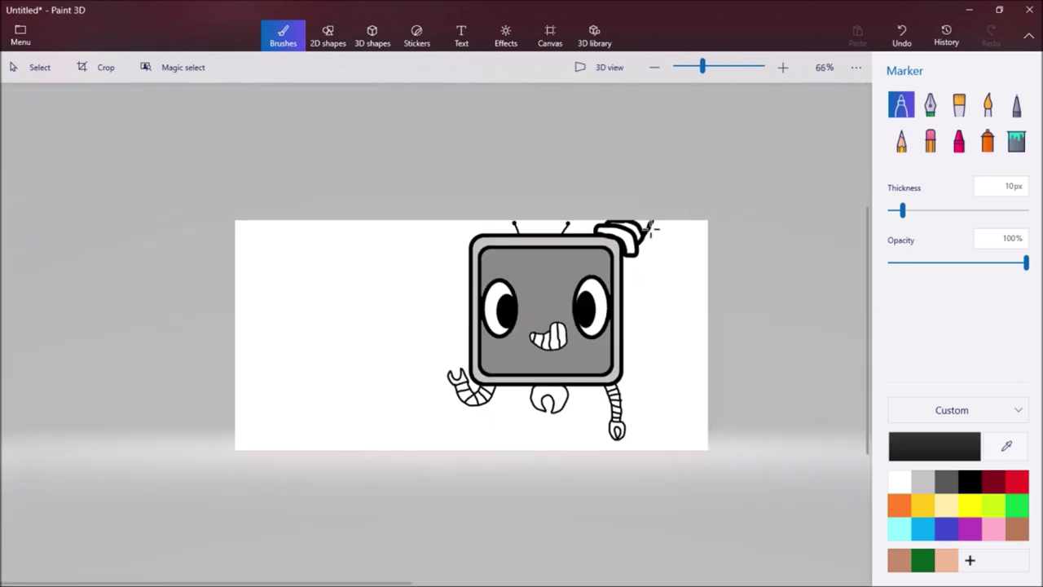
{"action": "scroll", "coordinate": [650, 229], "scroll_direction": "up", "scroll_amount": 10}
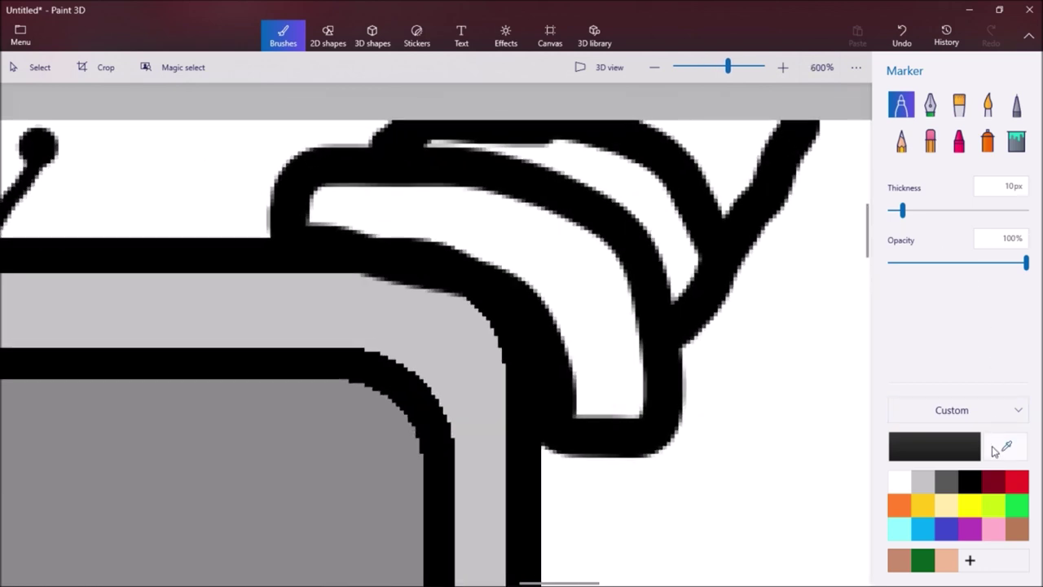
{"action": "left_click", "coordinate": [1007, 446]}
Fill the raised arm's top band and a small leftover gap with grey sampled from the drawing
{"action": "left_click", "coordinate": [913, 445]}
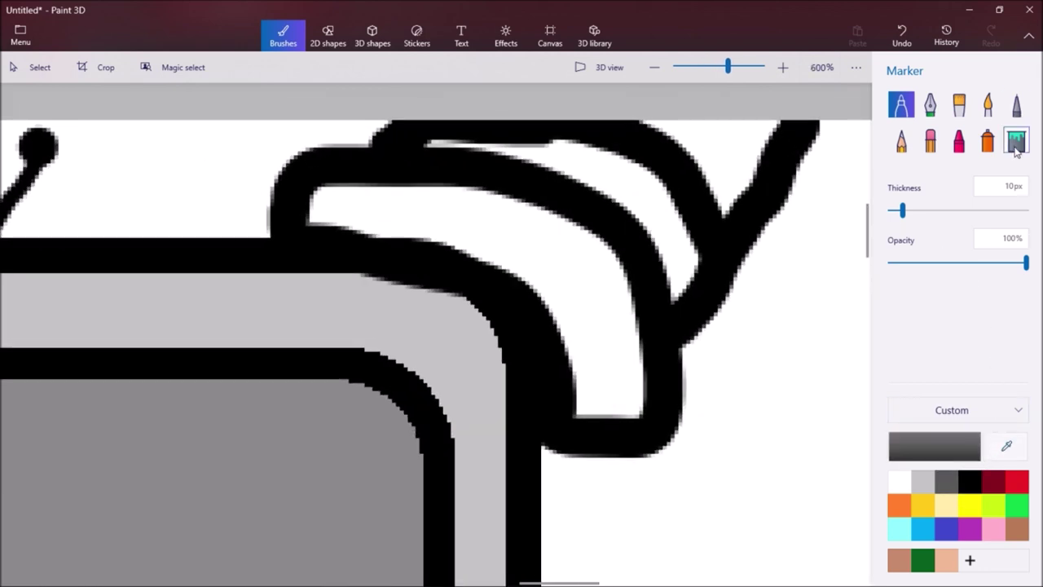
{"action": "left_click", "coordinate": [1014, 145]}
{"action": "left_click", "coordinate": [645, 193]}
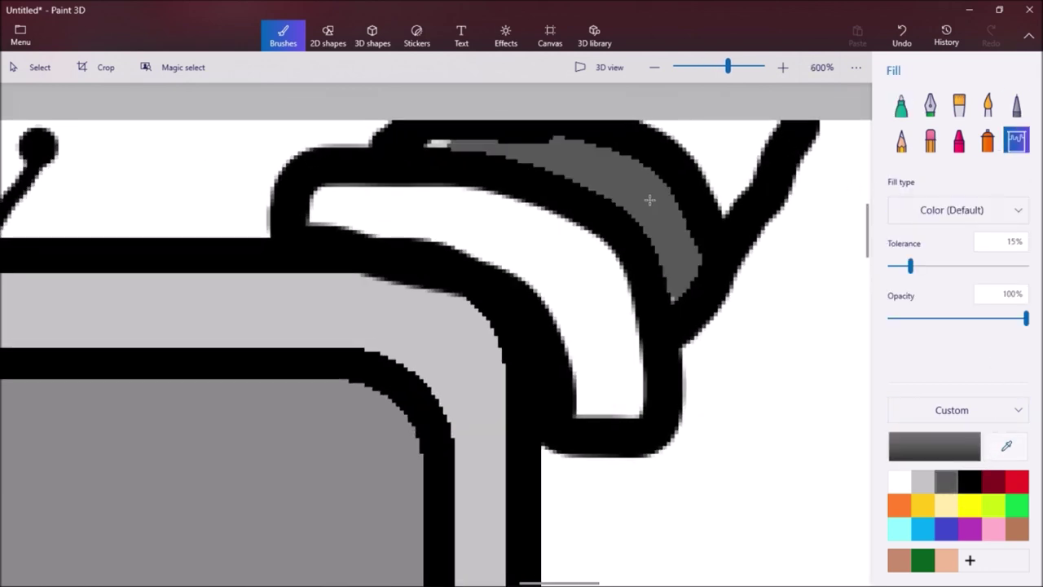
{"action": "scroll", "coordinate": [620, 200], "scroll_direction": "down", "scroll_amount": 3}
{"action": "scroll", "coordinate": [597, 210], "scroll_direction": "up", "scroll_amount": 5}
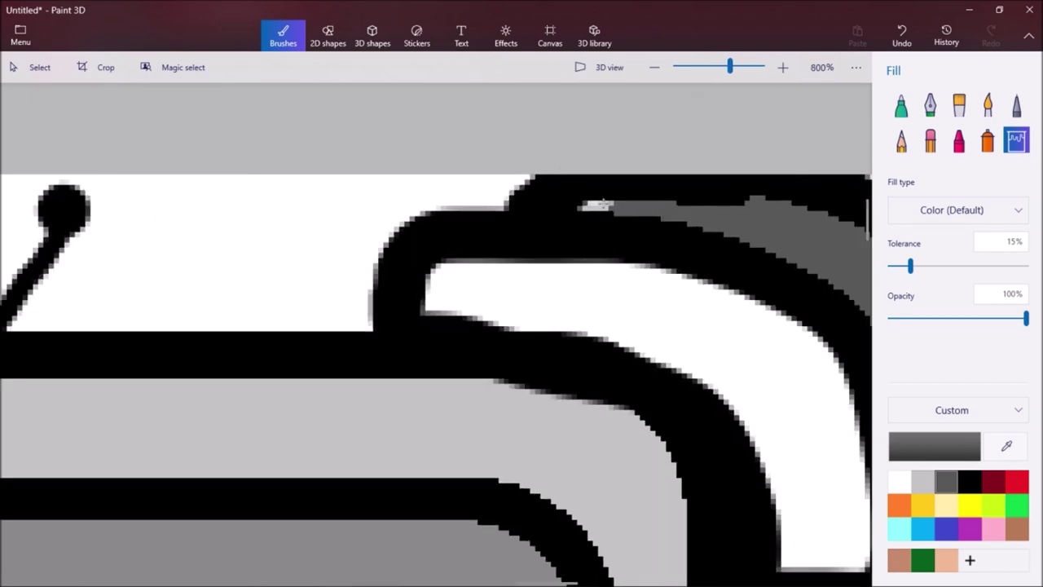
{"action": "left_click", "coordinate": [589, 204]}
{"action": "scroll", "coordinate": [691, 236], "scroll_direction": "down", "scroll_amount": 2}
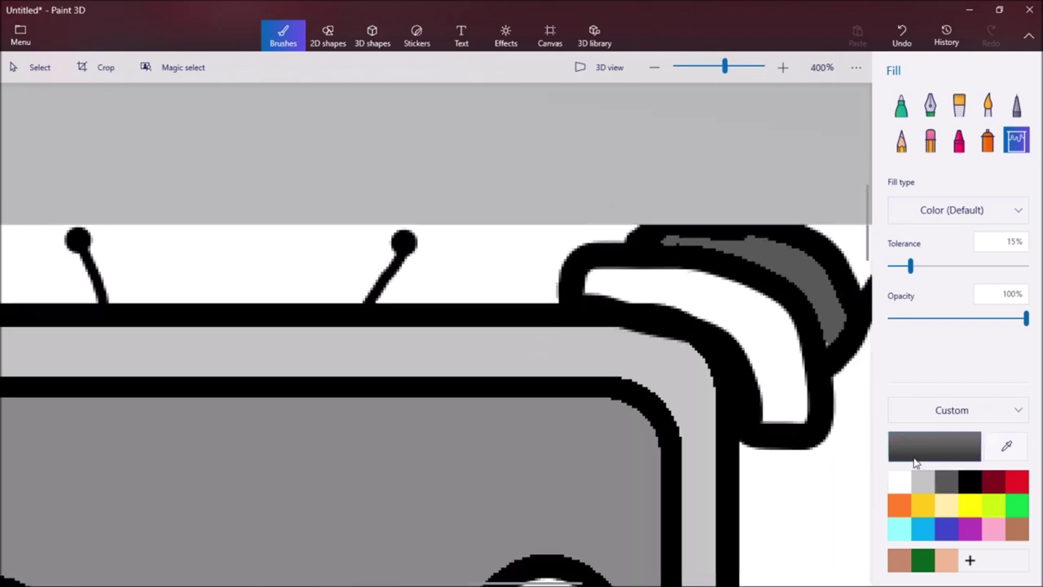
Sample the bezel's light grey and fill the hand's white areas with it
{"action": "left_click", "coordinate": [1016, 450]}
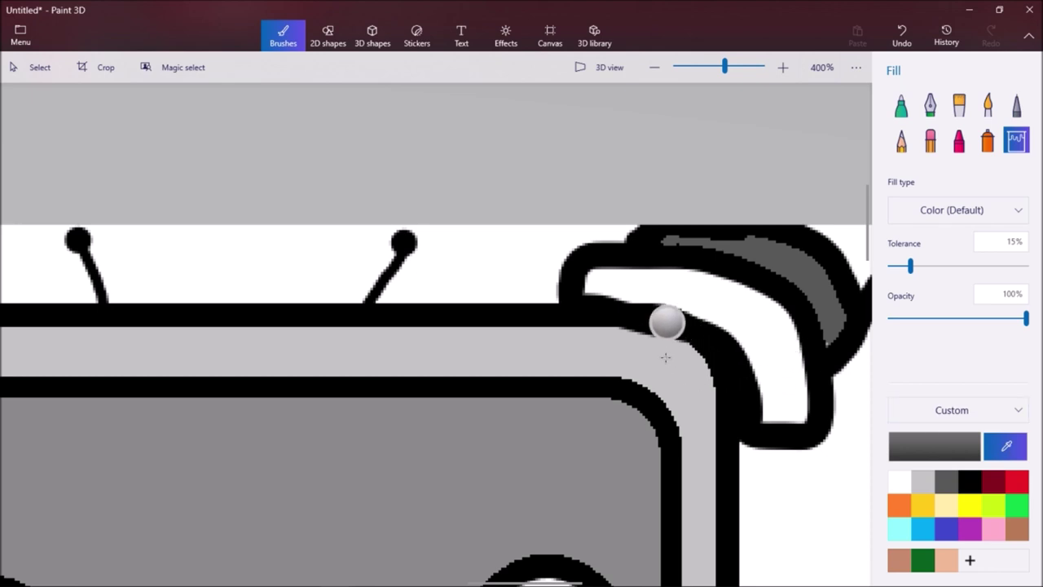
{"action": "left_click", "coordinate": [632, 363]}
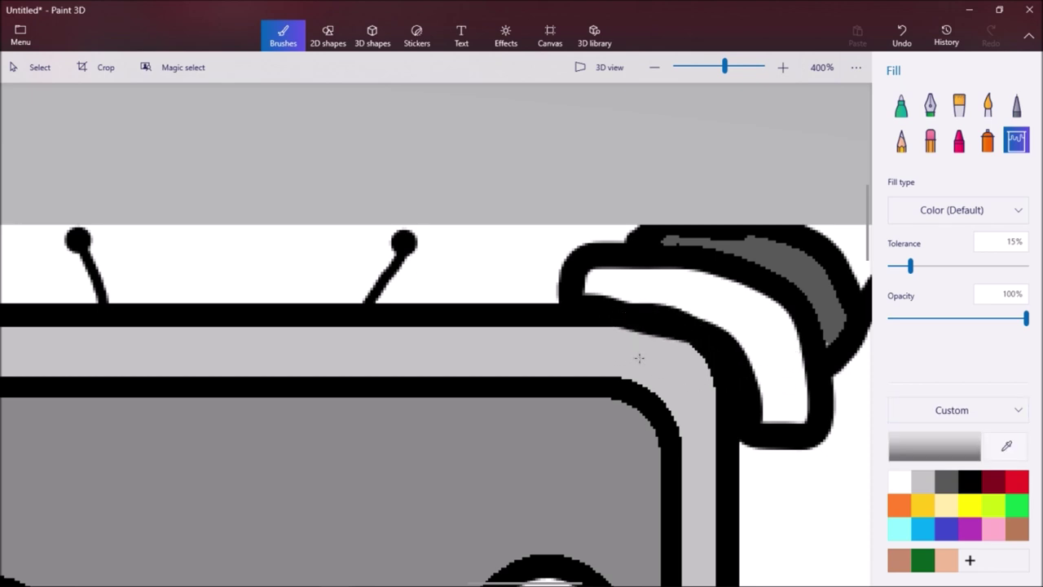
{"action": "scroll", "coordinate": [584, 336], "scroll_direction": "down", "scroll_amount": 2}
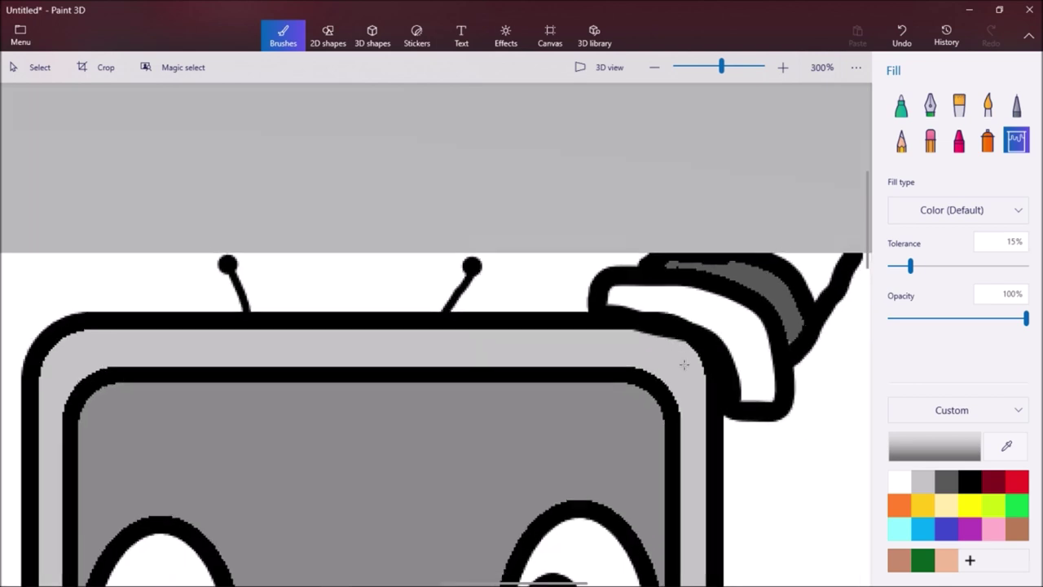
{"action": "left_click", "coordinate": [716, 331]}
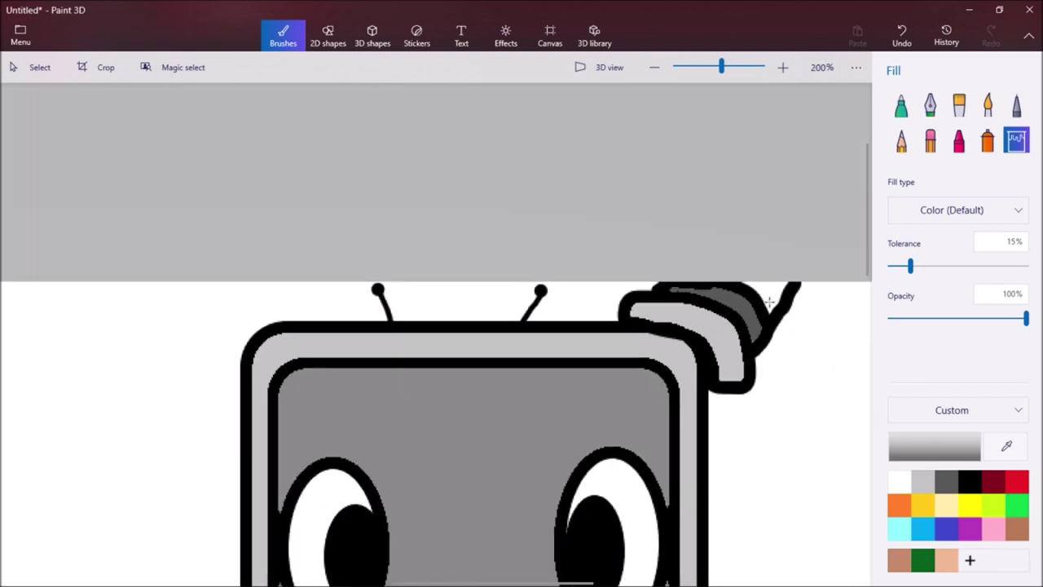
{"action": "left_click", "coordinate": [769, 302]}
{"action": "scroll", "coordinate": [773, 375], "scroll_direction": "down", "scroll_amount": 4}
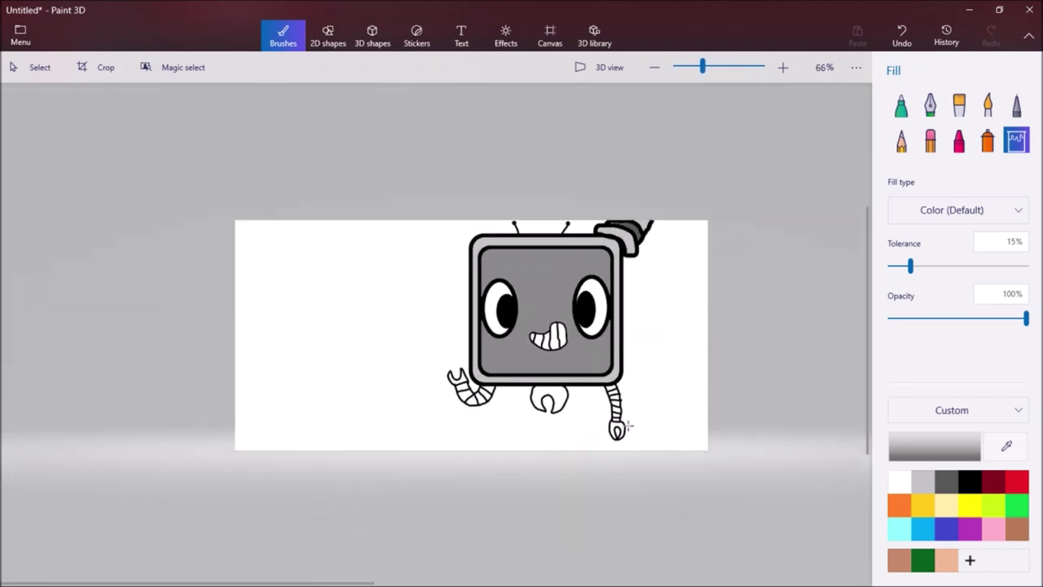
Fill each white band of the right arm, bottom to top, with light grey
{"action": "scroll", "coordinate": [627, 425], "scroll_direction": "up", "scroll_amount": 6}
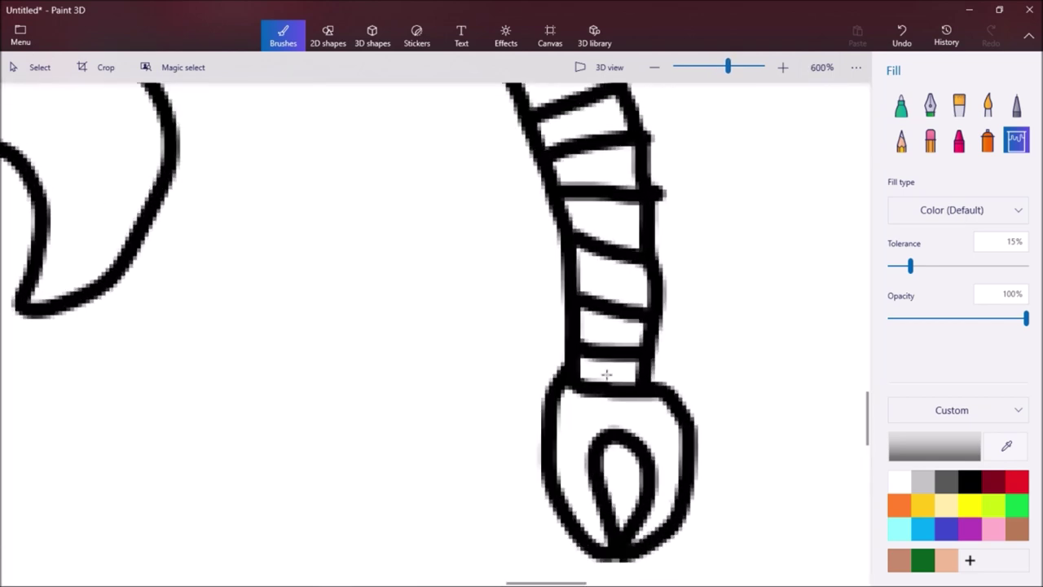
{"action": "left_click", "coordinate": [607, 374]}
{"action": "left_click", "coordinate": [601, 318]}
{"action": "left_click", "coordinate": [617, 264]}
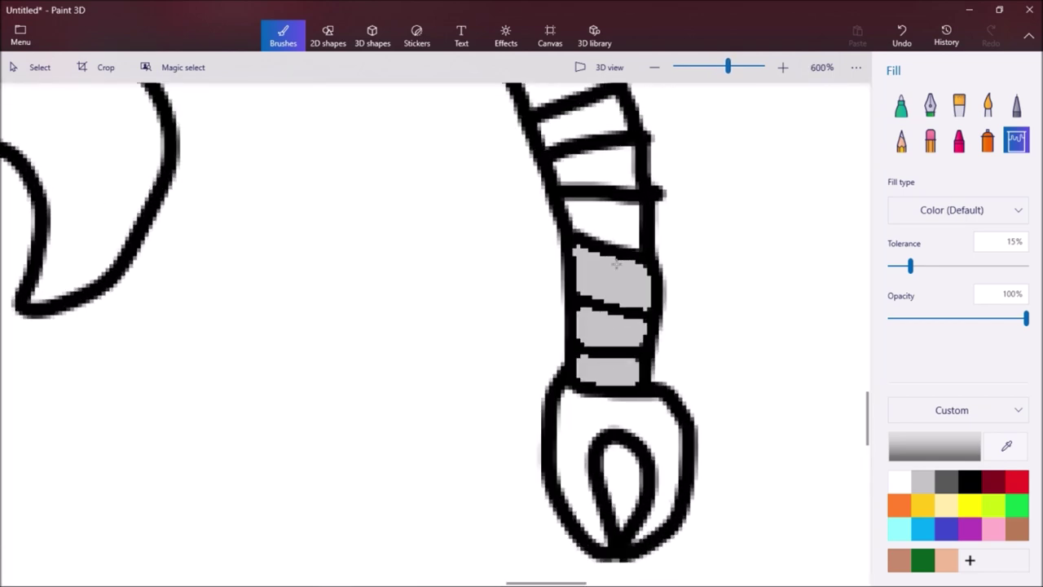
{"action": "left_click", "coordinate": [596, 212]}
{"action": "left_click", "coordinate": [587, 160]}
{"action": "left_click", "coordinate": [571, 134]}
{"action": "scroll", "coordinate": [555, 107], "scroll_direction": "down", "scroll_amount": 2}
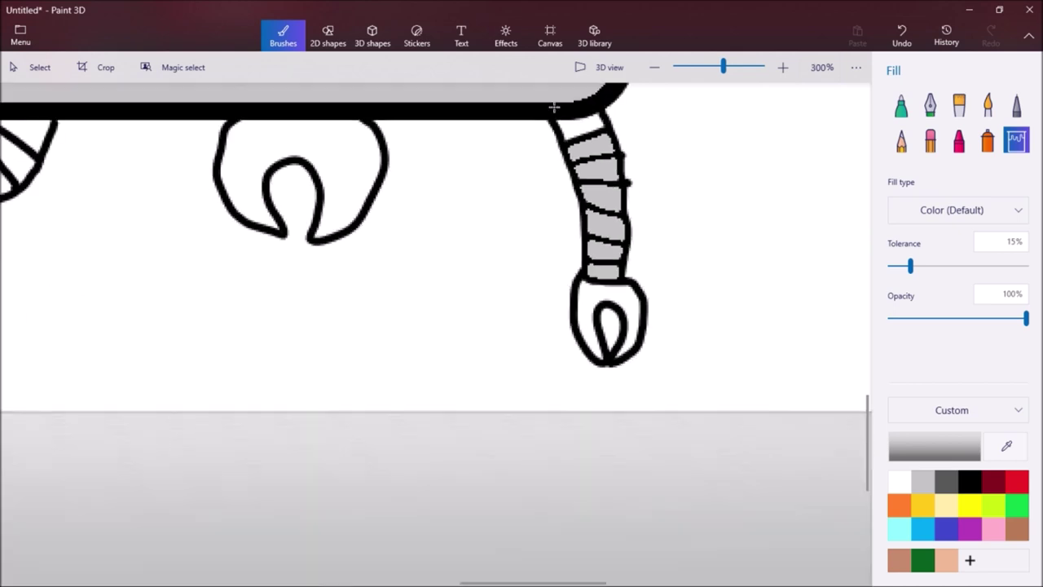
{"action": "left_click", "coordinate": [572, 124]}
Fill each white band of the curled left arm with light grey
{"action": "scroll", "coordinate": [503, 158], "scroll_direction": "down", "scroll_amount": 3}
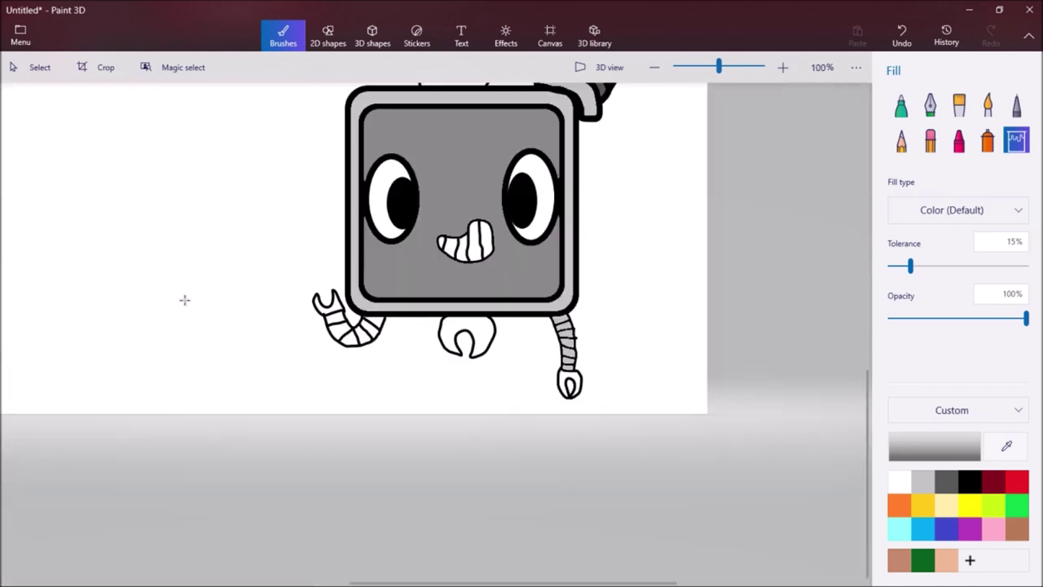
{"action": "scroll", "coordinate": [185, 298], "scroll_direction": "up", "scroll_amount": 1}
{"action": "scroll", "coordinate": [263, 301], "scroll_direction": "up", "scroll_amount": 4}
{"action": "left_click", "coordinate": [310, 303]}
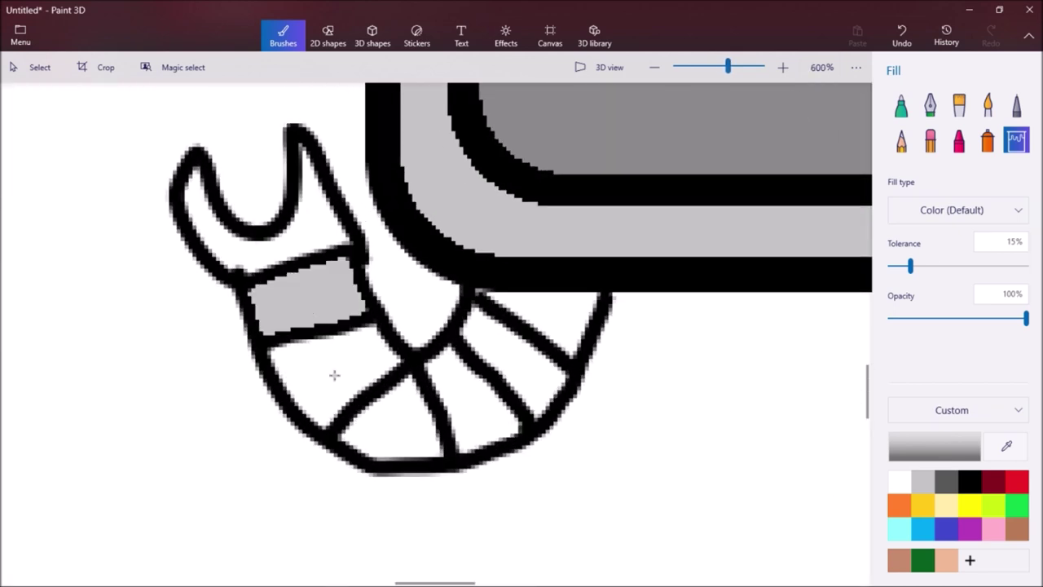
{"action": "left_click", "coordinate": [334, 375]}
{"action": "left_click", "coordinate": [399, 430]}
{"action": "left_click", "coordinate": [482, 408]}
{"action": "left_click", "coordinate": [524, 356]}
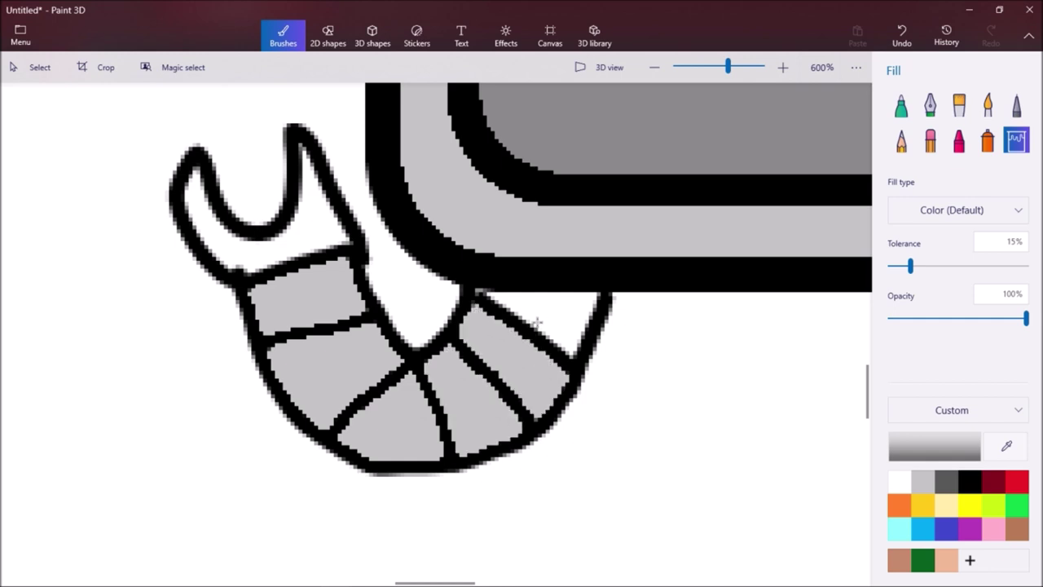
{"action": "left_click", "coordinate": [538, 323]}
{"action": "scroll", "coordinate": [643, 408], "scroll_direction": "down", "scroll_amount": 8}
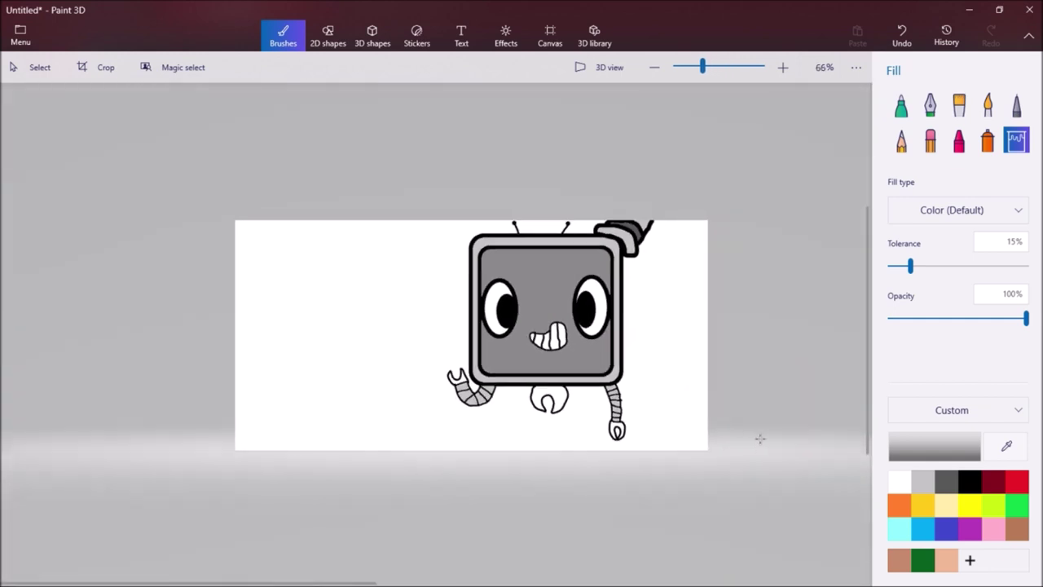
{"action": "scroll", "coordinate": [659, 444], "scroll_direction": "up", "scroll_amount": 1}
{"action": "scroll", "coordinate": [660, 444], "scroll_direction": "up", "scroll_amount": 4}
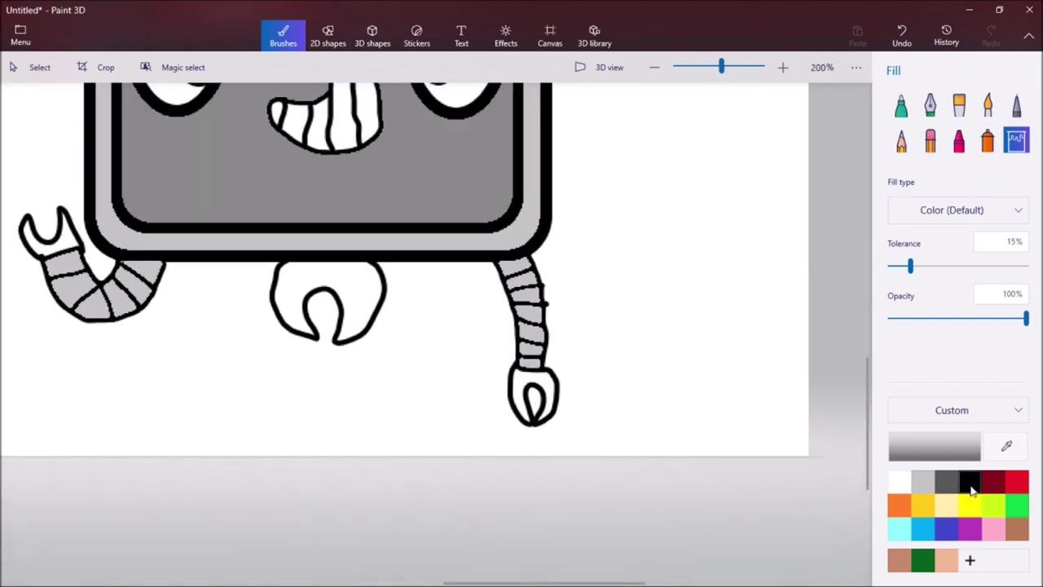
Fill the right arm's claw black, undoing a stray fill and touching up leftover pixels
{"action": "left_click", "coordinate": [970, 483]}
{"action": "left_click", "coordinate": [526, 376]}
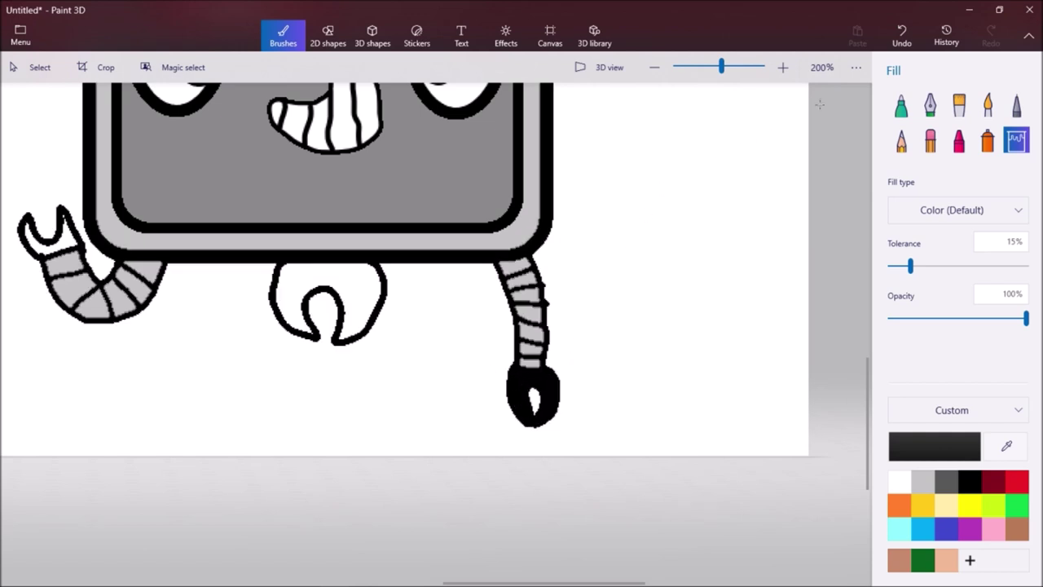
{"action": "left_click", "coordinate": [902, 34]}
{"action": "scroll", "coordinate": [531, 420], "scroll_direction": "up", "scroll_amount": 5}
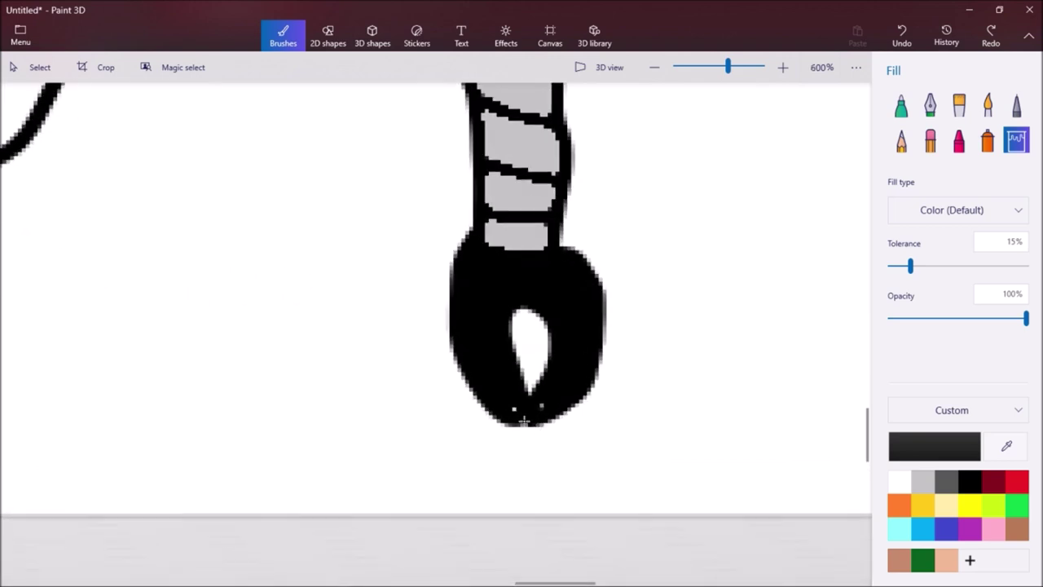
{"action": "scroll", "coordinate": [525, 420], "scroll_direction": "up", "scroll_amount": 5}
{"action": "left_click", "coordinate": [514, 407]}
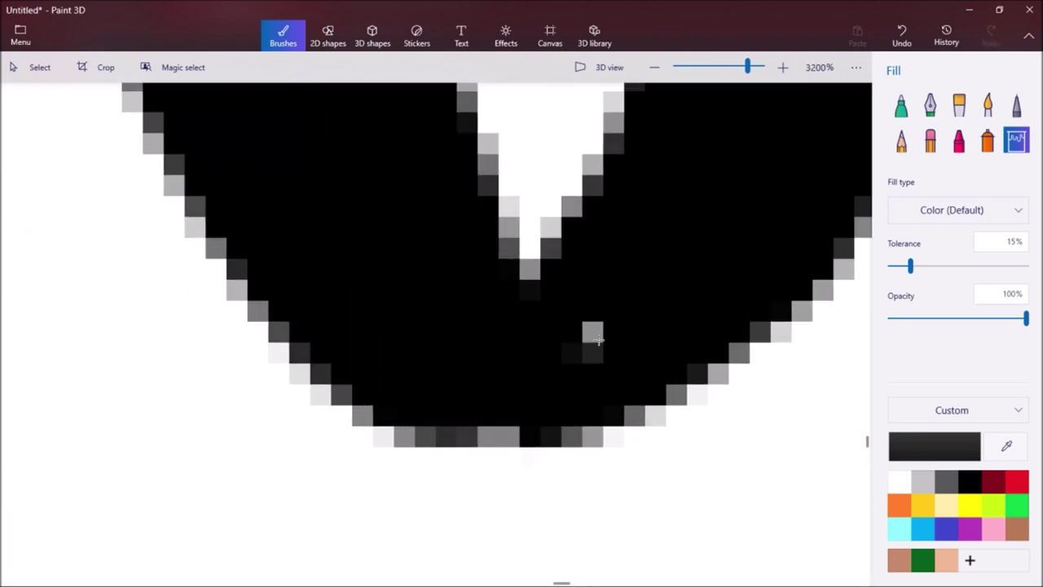
{"action": "left_click", "coordinate": [598, 339]}
{"action": "scroll", "coordinate": [508, 361], "scroll_direction": "down", "scroll_amount": 10}
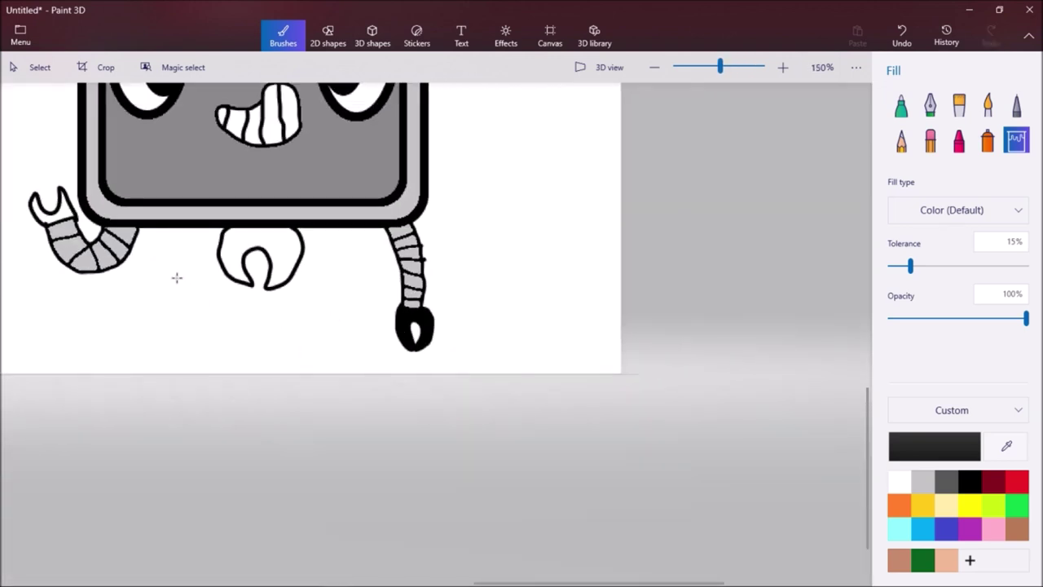
Fill the middle claw under the screen and the left arm's claw solid black
{"action": "left_click", "coordinate": [241, 237]}
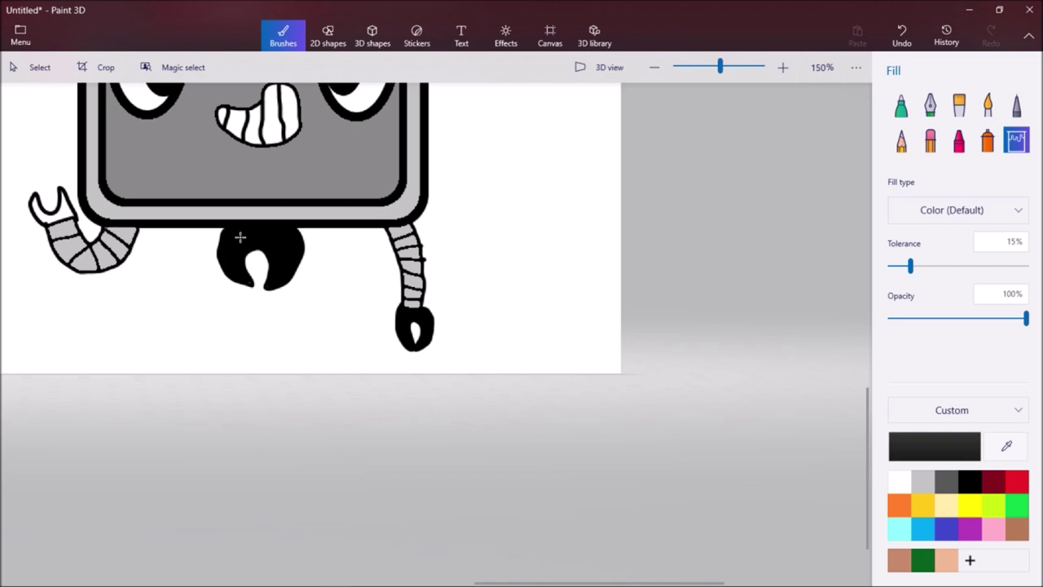
{"action": "left_click", "coordinate": [249, 282]}
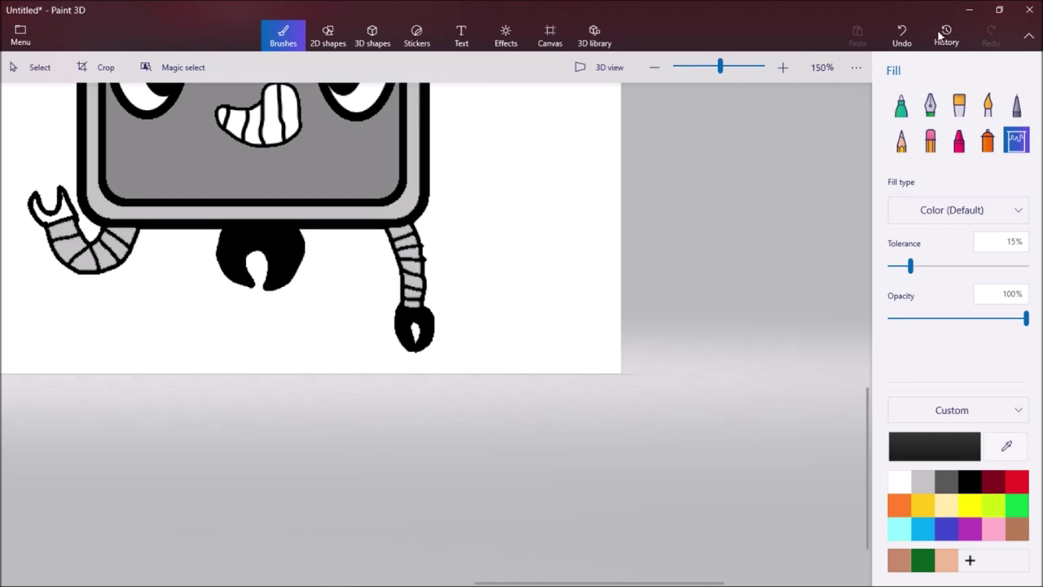
{"action": "left_click", "coordinate": [901, 33]}
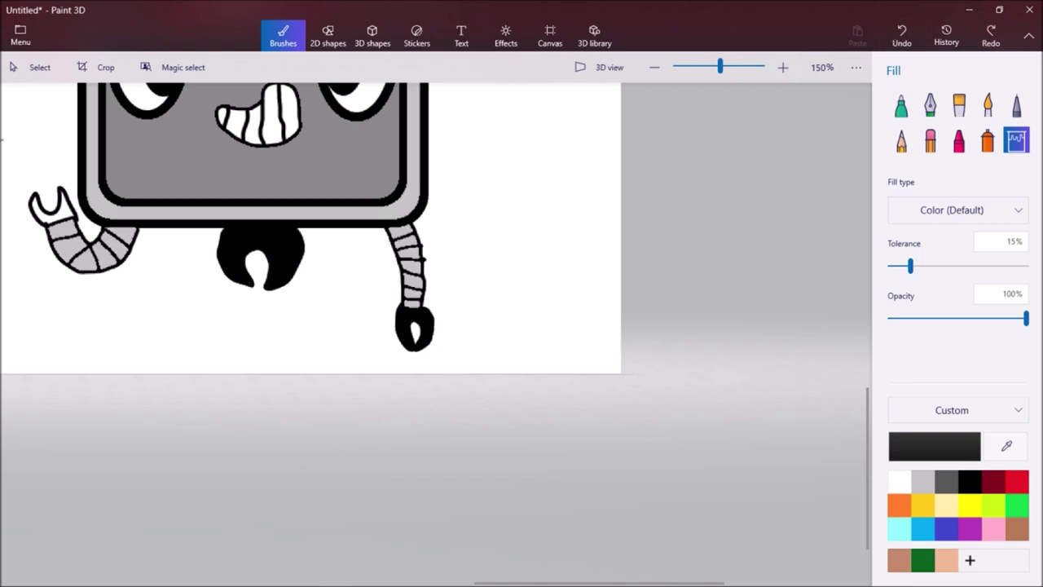
{"action": "left_click", "coordinate": [62, 208]}
{"action": "left_click", "coordinate": [62, 211]}
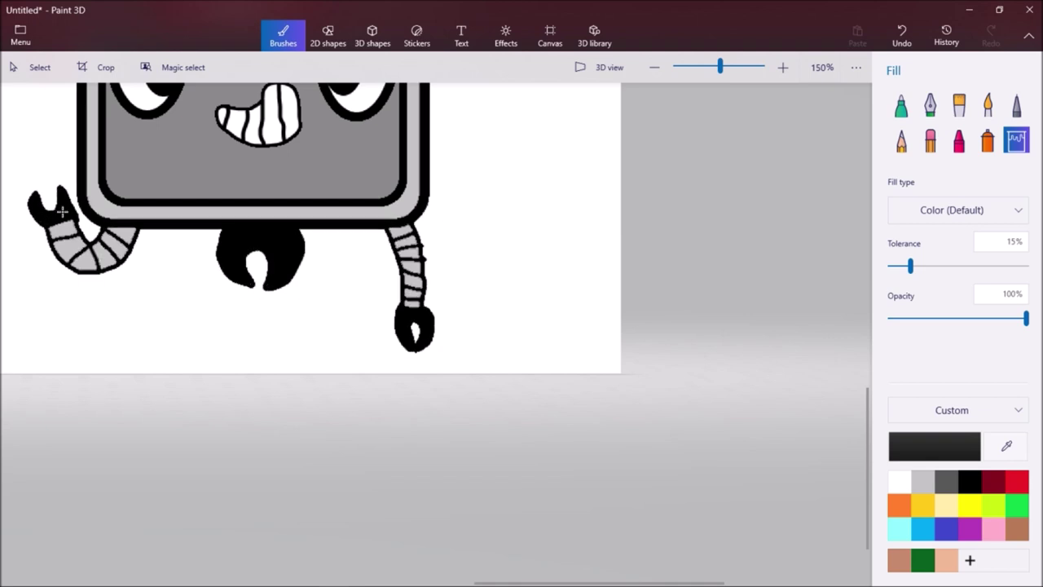
{"action": "scroll", "coordinate": [158, 256], "scroll_direction": "down", "scroll_amount": 5}
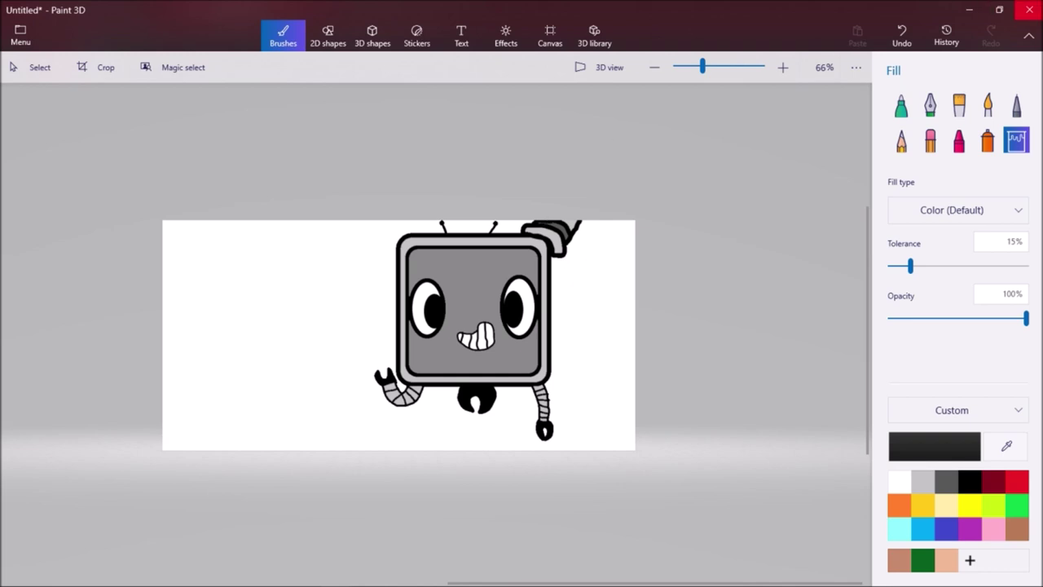
{"action": "left_click", "coordinate": [902, 104]}
With the 10px black Marker, draw a U-shaped nose above the grin and slanted brows over both eyes
{"action": "scroll", "coordinate": [455, 284], "scroll_direction": "up", "scroll_amount": 8}
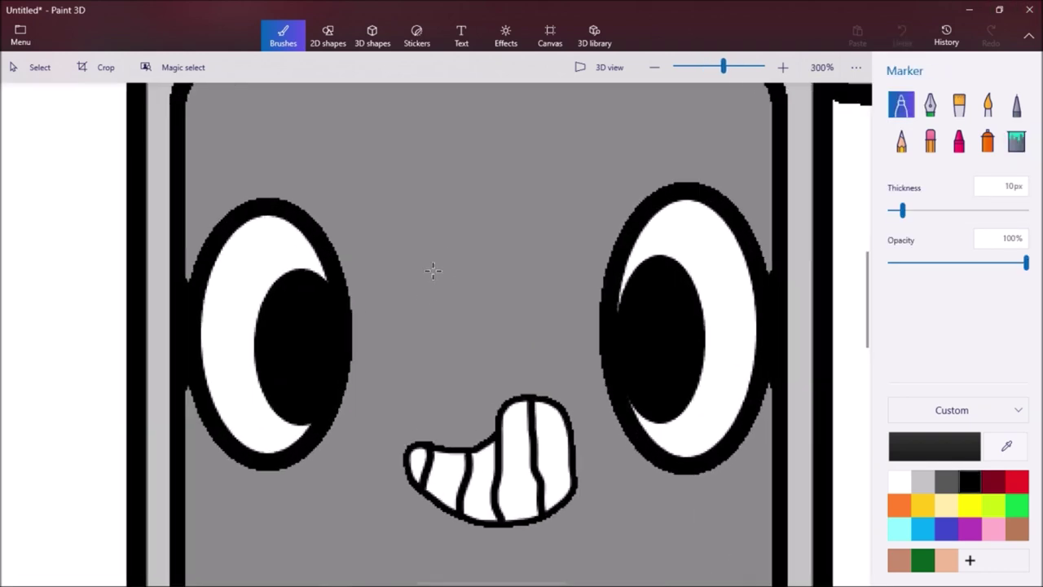
{"action": "mouse_move", "coordinate": [434, 254]}
{"action": "left_mouse_down"}
{"action": "mouse_move", "coordinate": [419, 349]}
{"action": "mouse_move", "coordinate": [425, 389]}
{"action": "mouse_move", "coordinate": [436, 411]}
{"action": "mouse_move", "coordinate": [472, 417]}
{"action": "mouse_move", "coordinate": [534, 262]}
{"action": "left_mouse_up"}
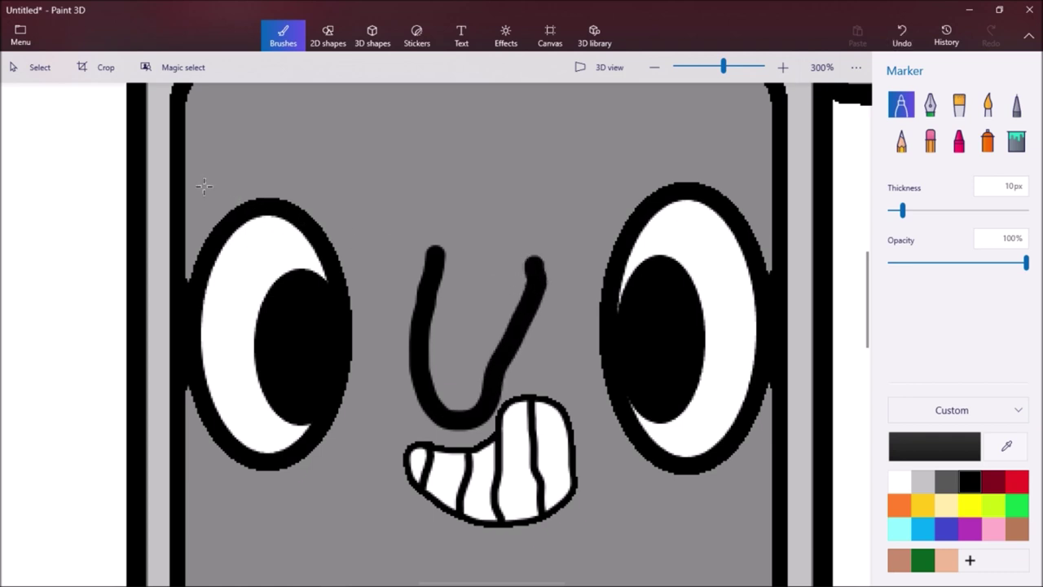
{"action": "left_click_drag", "start_coordinate": [197, 199], "coordinate": [263, 163]}
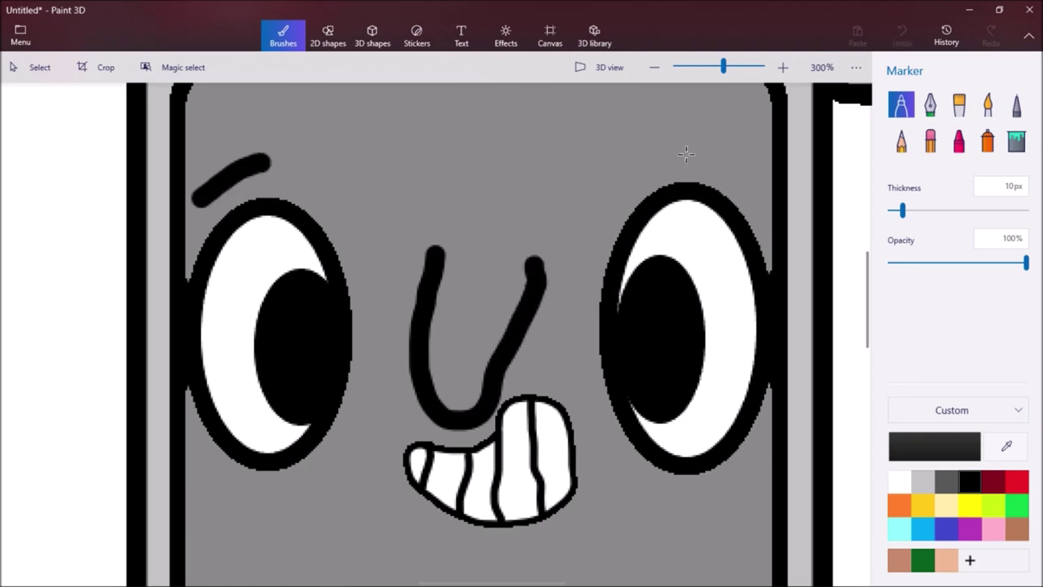
{"action": "left_click_drag", "start_coordinate": [687, 154], "coordinate": [731, 178]}
{"action": "scroll", "coordinate": [526, 477], "scroll_direction": "down", "scroll_amount": 5}
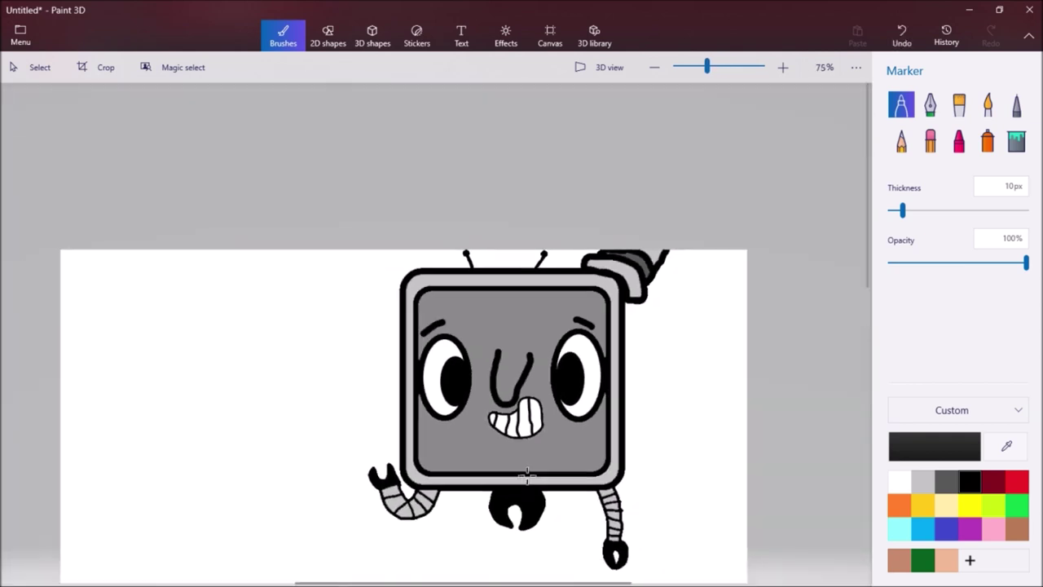
{"action": "scroll", "coordinate": [526, 477], "scroll_direction": "down", "scroll_amount": 1}
{"action": "scroll", "coordinate": [522, 457], "scroll_direction": "up", "scroll_amount": 3}
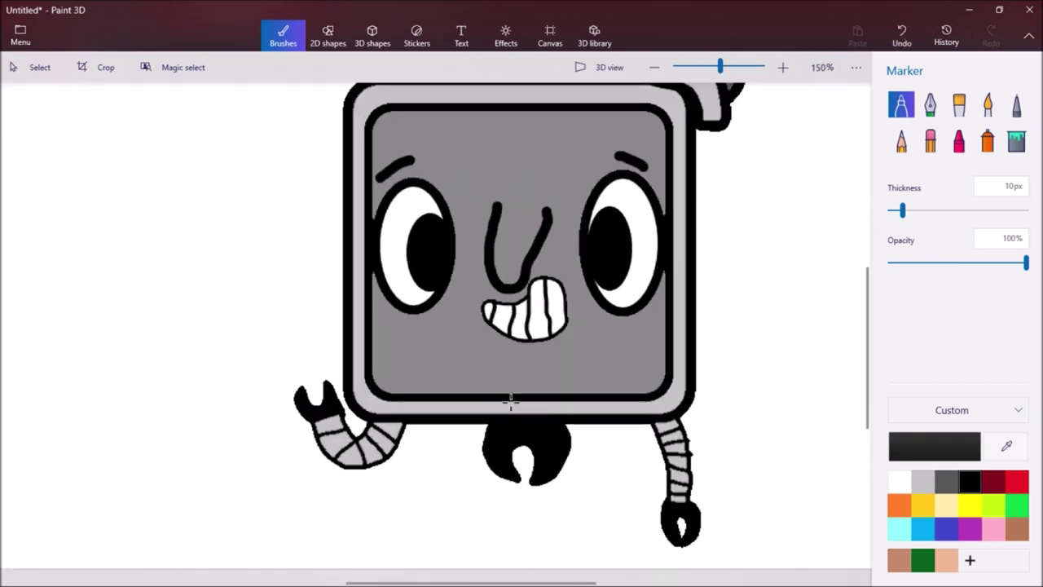
{"action": "scroll", "coordinate": [511, 400], "scroll_direction": "up", "scroll_amount": 4}
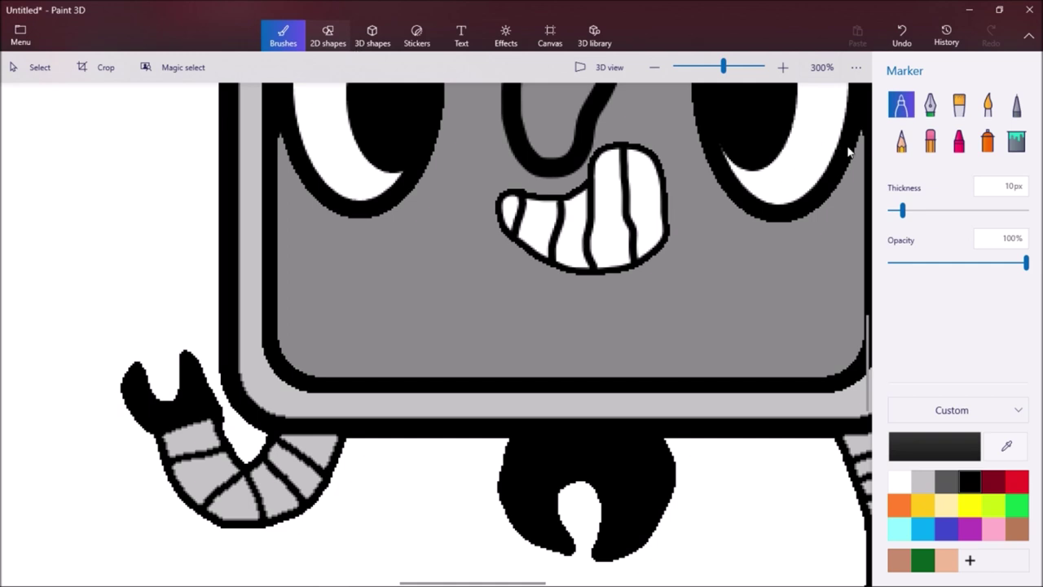
Draw two small round buttons with the Circle tool on the bottom bezel under the screen
{"action": "left_click_drag", "start_coordinate": [503, 359], "coordinate": [440, 423]}
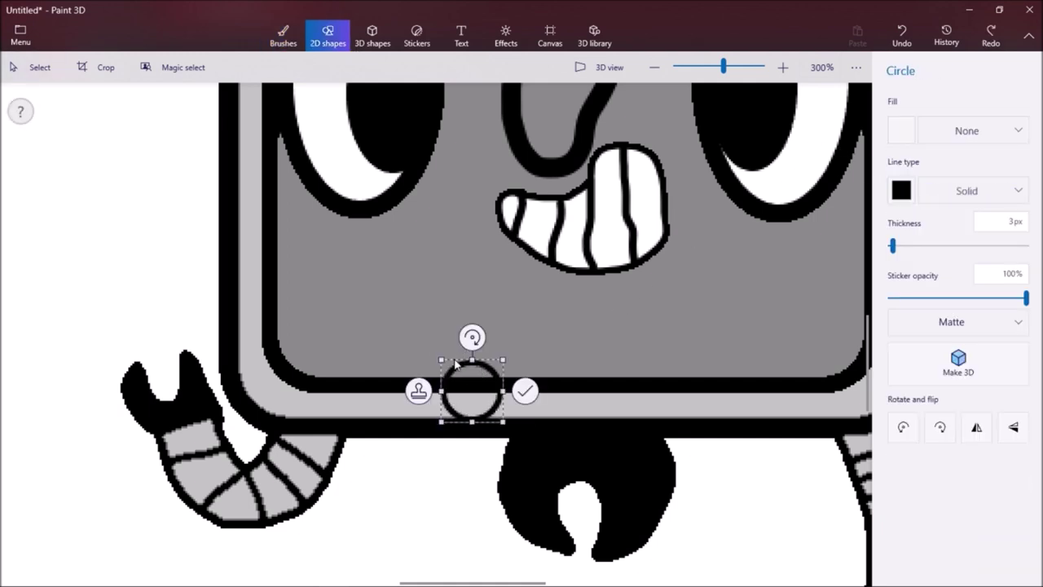
{"action": "left_click_drag", "start_coordinate": [440, 360], "coordinate": [464, 396]}
{"action": "left_click", "coordinate": [525, 405]}
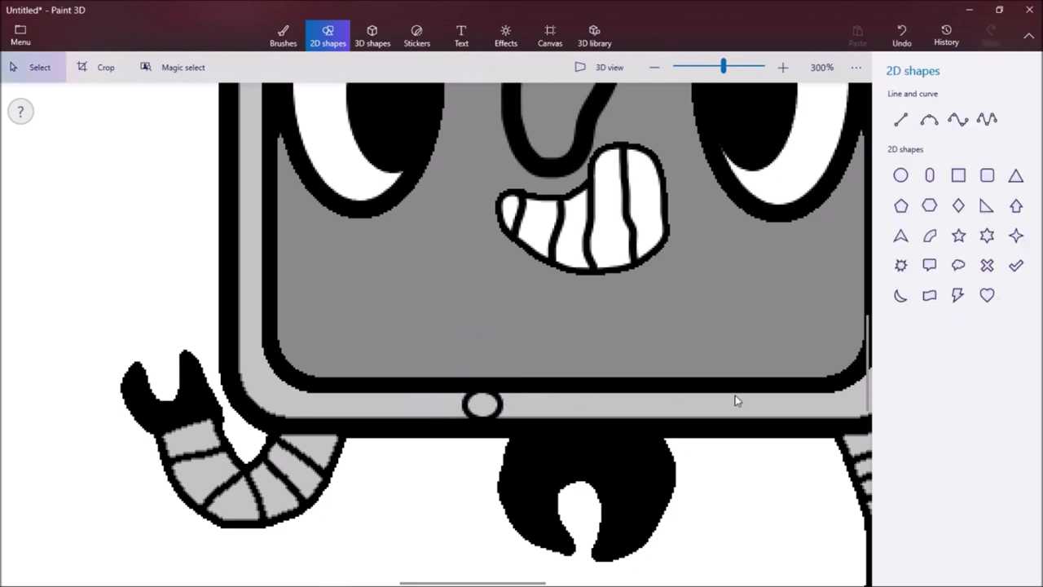
{"action": "left_click", "coordinate": [900, 176]}
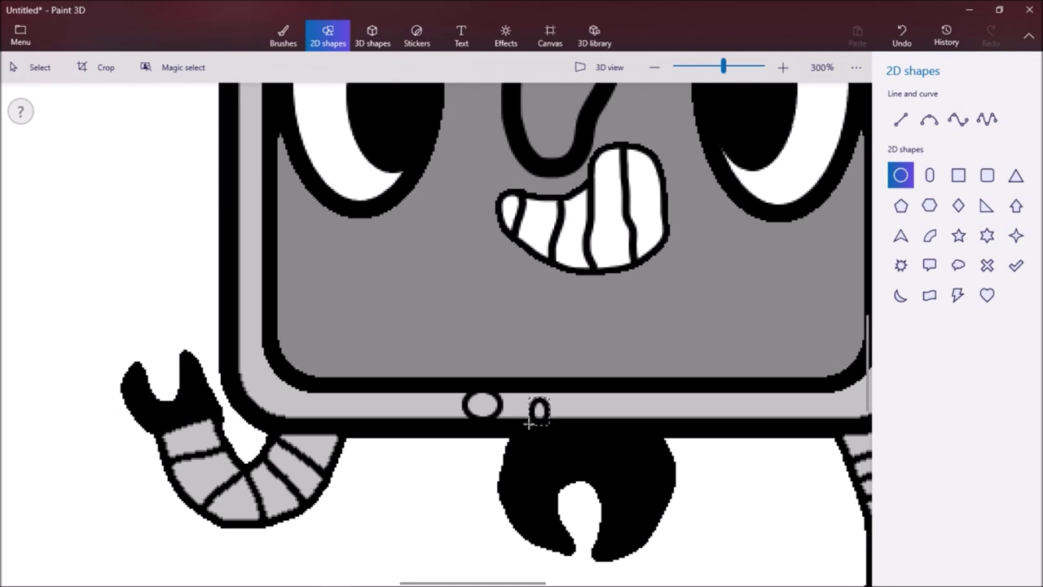
{"action": "left_click_drag", "start_coordinate": [545, 417], "coordinate": [548, 420]}
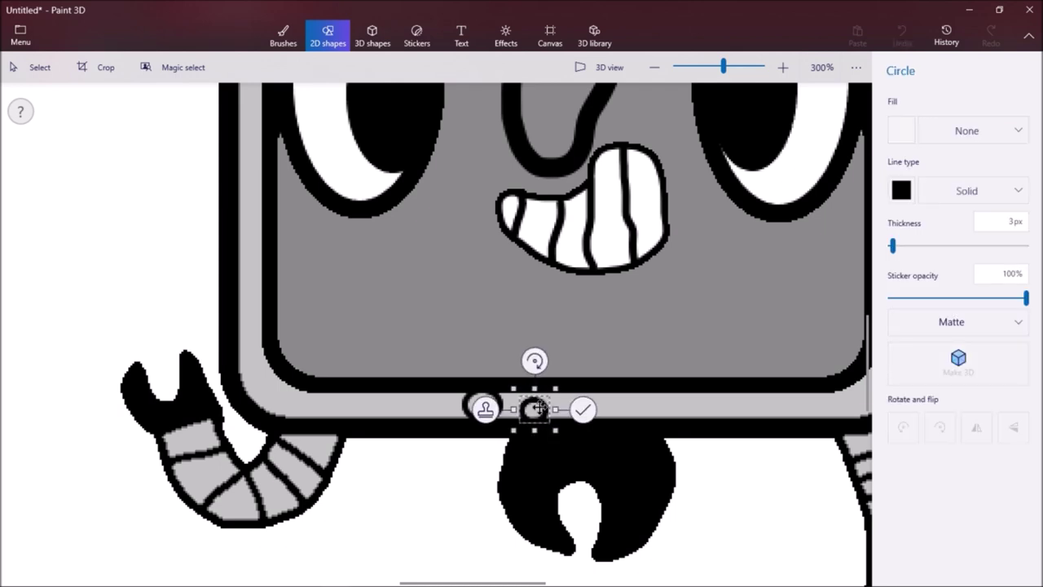
{"action": "left_click", "coordinate": [617, 413]}
{"action": "scroll", "coordinate": [617, 414], "scroll_direction": "down", "scroll_amount": 5}
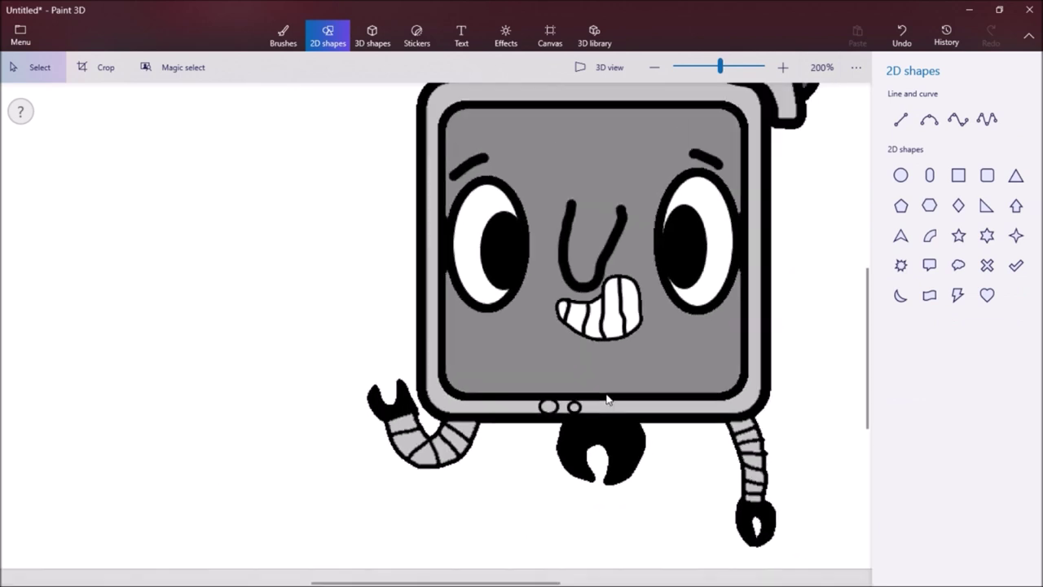
{"action": "scroll", "coordinate": [603, 391], "scroll_direction": "up", "scroll_amount": 5}
Fill the left bezel button dark grey with the Fill brush
{"action": "left_click", "coordinate": [294, 51]}
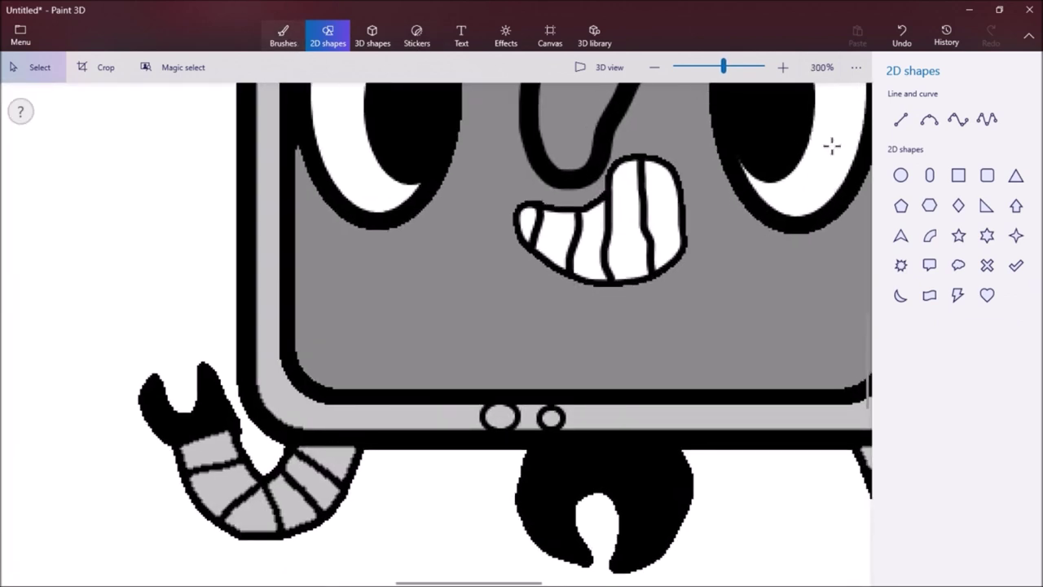
{"action": "left_click", "coordinate": [949, 481]}
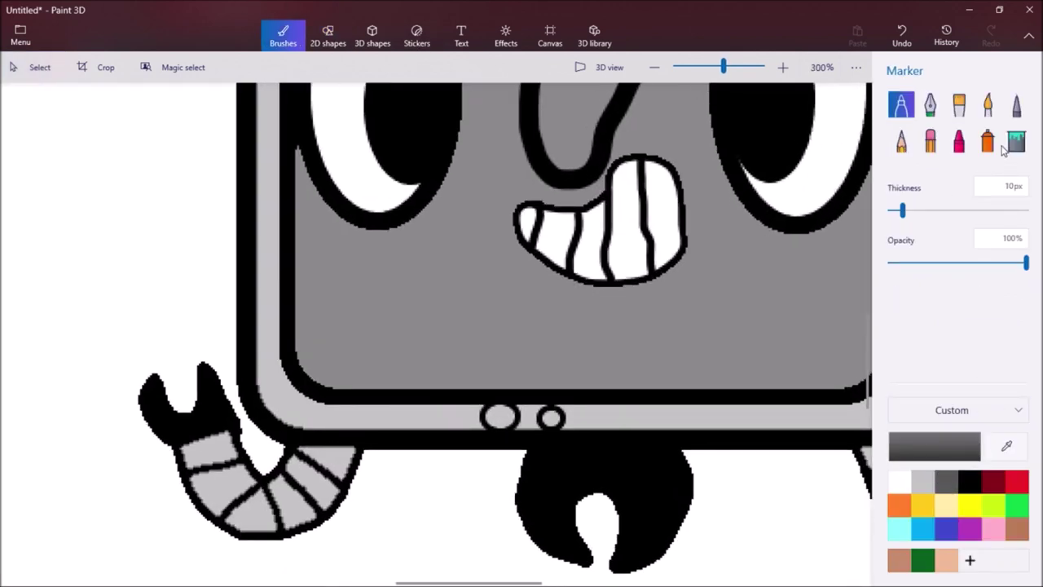
{"action": "left_click", "coordinate": [500, 416]}
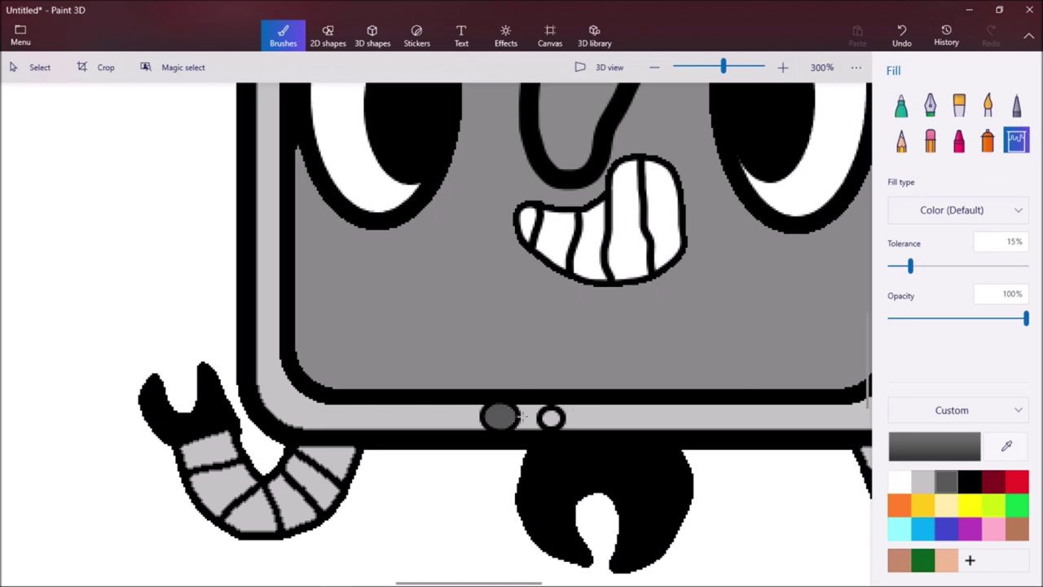
{"action": "scroll", "coordinate": [806, 330], "scroll_direction": "down", "scroll_amount": 3}
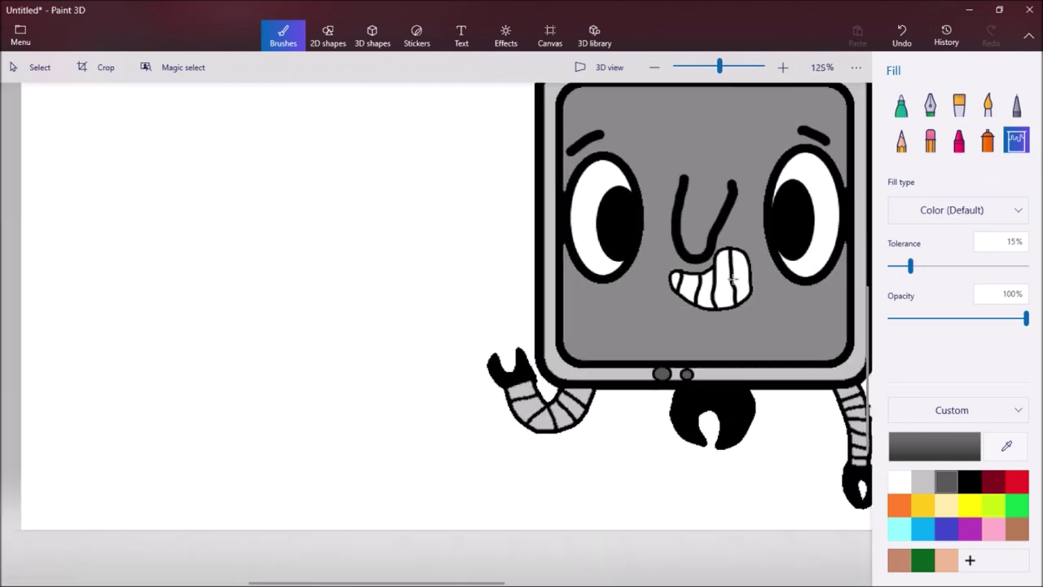
{"action": "scroll", "coordinate": [769, 225], "scroll_direction": "up", "scroll_amount": 5}
{"action": "left_click", "coordinate": [901, 105]}
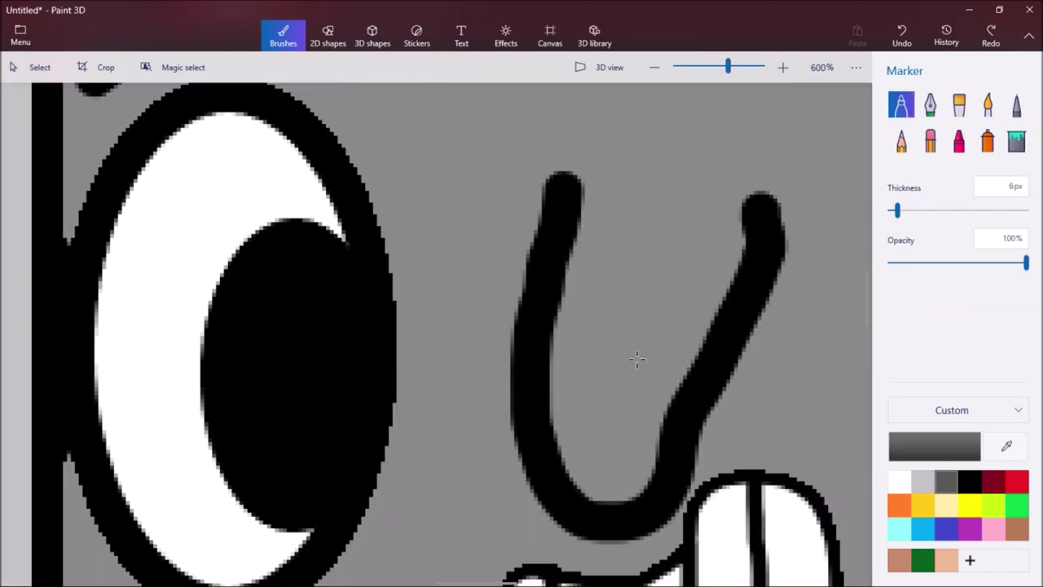
Shade the nose's lower inside dark grey, then retrace its inner edge in black
{"action": "mouse_move", "coordinate": [554, 405]}
{"action": "left_mouse_down"}
{"action": "mouse_move", "coordinate": [668, 427]}
{"action": "mouse_move", "coordinate": [615, 497]}
{"action": "mouse_move", "coordinate": [597, 491]}
{"action": "mouse_move", "coordinate": [558, 427]}
{"action": "mouse_move", "coordinate": [577, 484]}
{"action": "mouse_move", "coordinate": [599, 492]}
{"action": "mouse_move", "coordinate": [633, 476]}
{"action": "mouse_move", "coordinate": [650, 441]}
{"action": "mouse_move", "coordinate": [612, 466]}
{"action": "mouse_move", "coordinate": [626, 471]}
{"action": "mouse_move", "coordinate": [647, 429]}
{"action": "mouse_move", "coordinate": [628, 475]}
{"action": "mouse_move", "coordinate": [637, 432]}
{"action": "mouse_move", "coordinate": [565, 416]}
{"action": "mouse_move", "coordinate": [589, 461]}
{"action": "mouse_move", "coordinate": [603, 444]}
{"action": "mouse_move", "coordinate": [552, 417]}
{"action": "mouse_move", "coordinate": [595, 441]}
{"action": "left_mouse_up"}
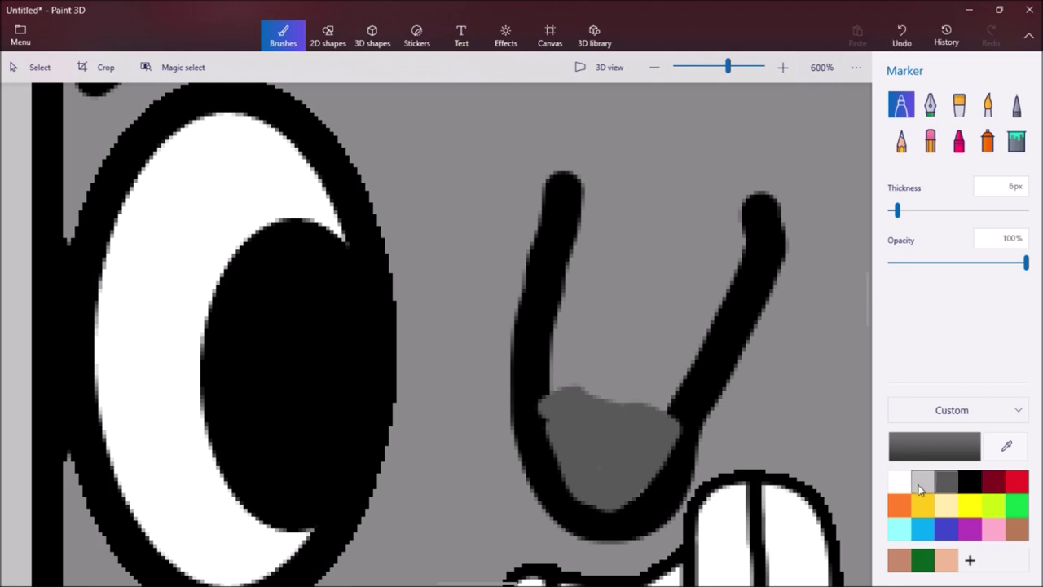
{"action": "left_click", "coordinate": [959, 482]}
{"action": "mouse_move", "coordinate": [686, 396]}
{"action": "left_mouse_down"}
{"action": "mouse_move", "coordinate": [660, 455]}
{"action": "mouse_move", "coordinate": [615, 504]}
{"action": "mouse_move", "coordinate": [582, 499]}
{"action": "mouse_move", "coordinate": [546, 462]}
{"action": "mouse_move", "coordinate": [537, 408]}
{"action": "left_mouse_up"}
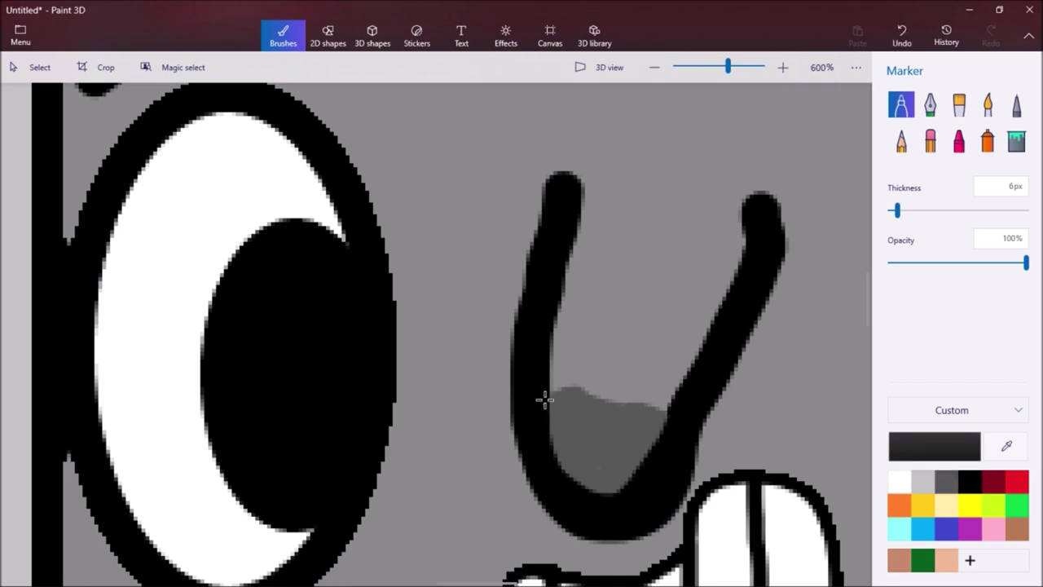
{"action": "scroll", "coordinate": [544, 400], "scroll_direction": "down", "scroll_amount": 10}
{"action": "scroll", "coordinate": [615, 432], "scroll_direction": "up", "scroll_amount": 2}
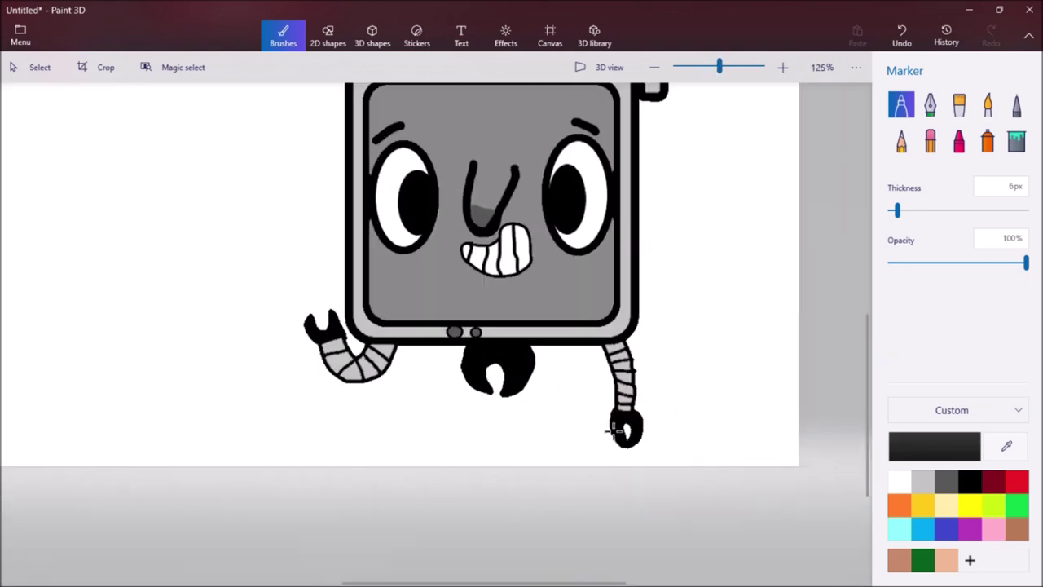
{"action": "scroll", "coordinate": [689, 400], "scroll_direction": "down", "scroll_amount": 2}
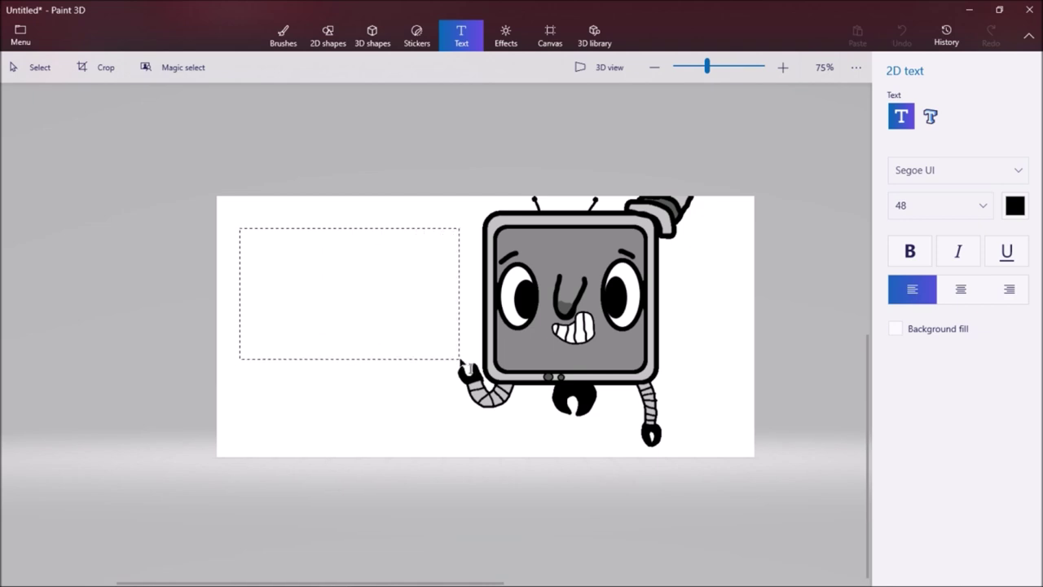
Type '1990' and 'Creeps.' on two lines in a text box left of the robot and commit it
{"action": "left_click_drag", "start_coordinate": [461, 362], "coordinate": [459, 359]}
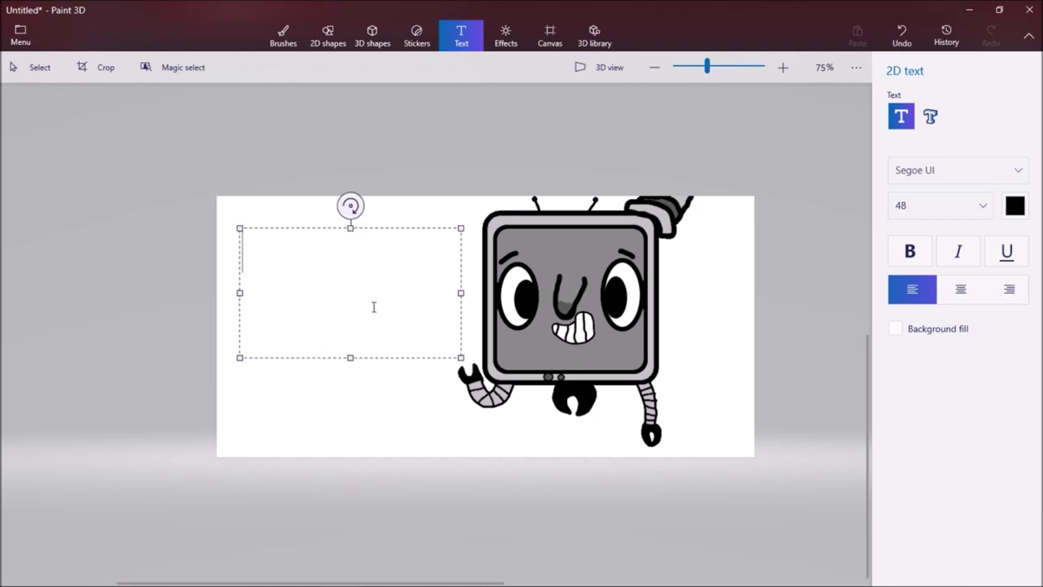
{"action": "type", "text": "1990"}
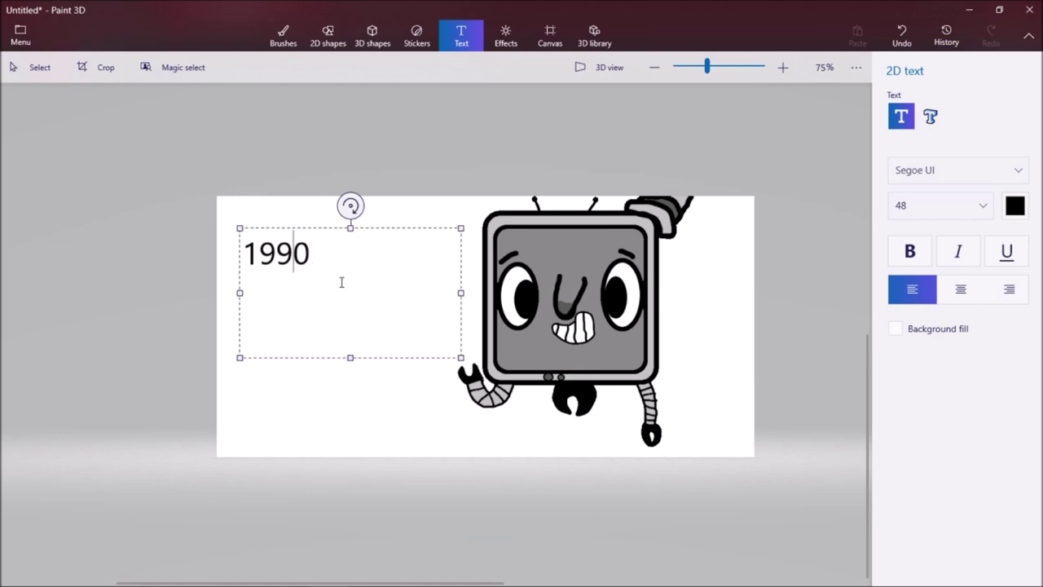
{"action": "key", "text": "Return"}
{"action": "type", "text": "Cre"}
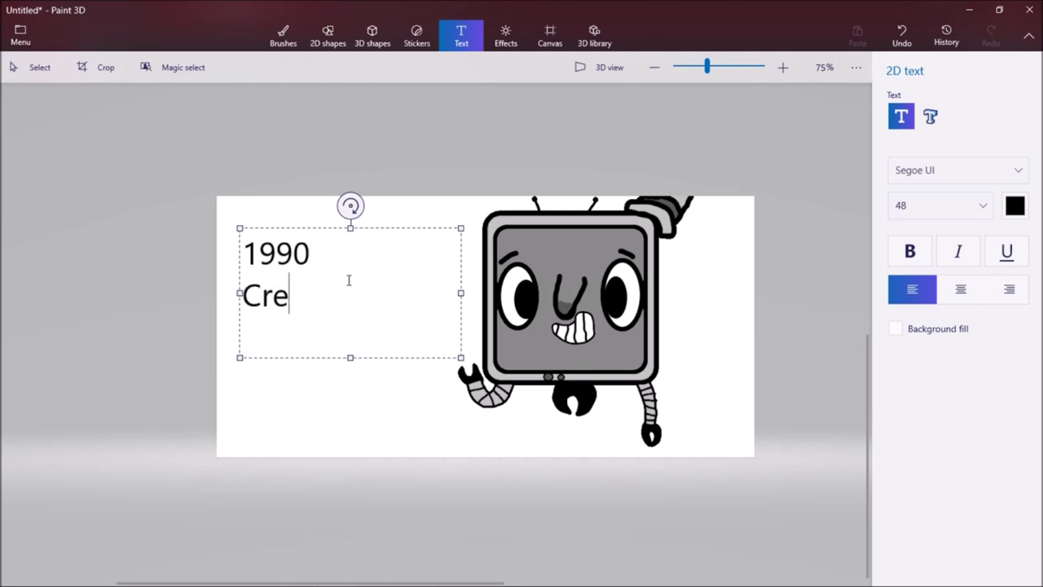
{"action": "type", "text": "eps"}
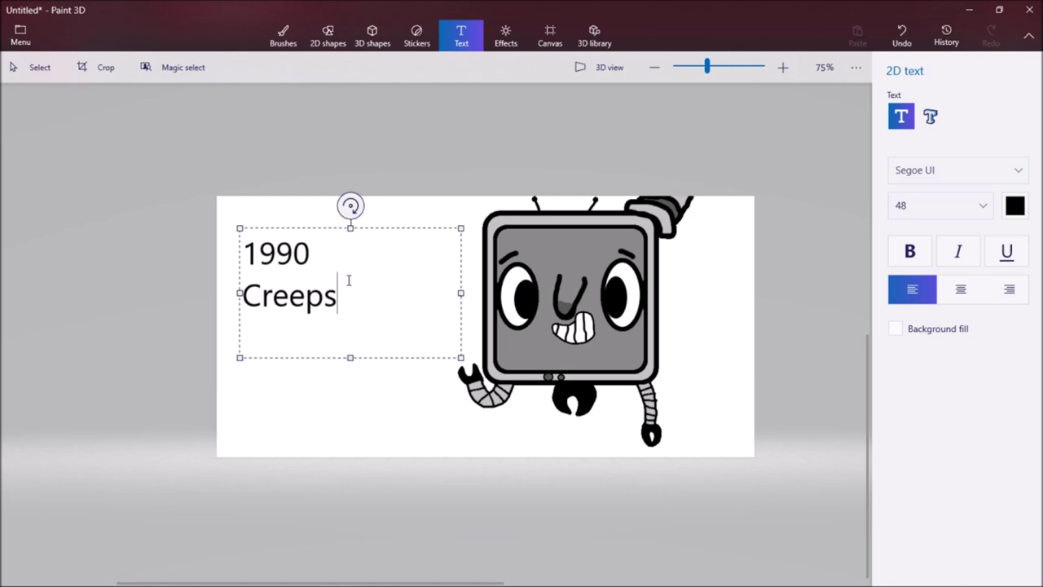
{"action": "type", "text": "."}
{"action": "left_click", "coordinate": [282, 35]}
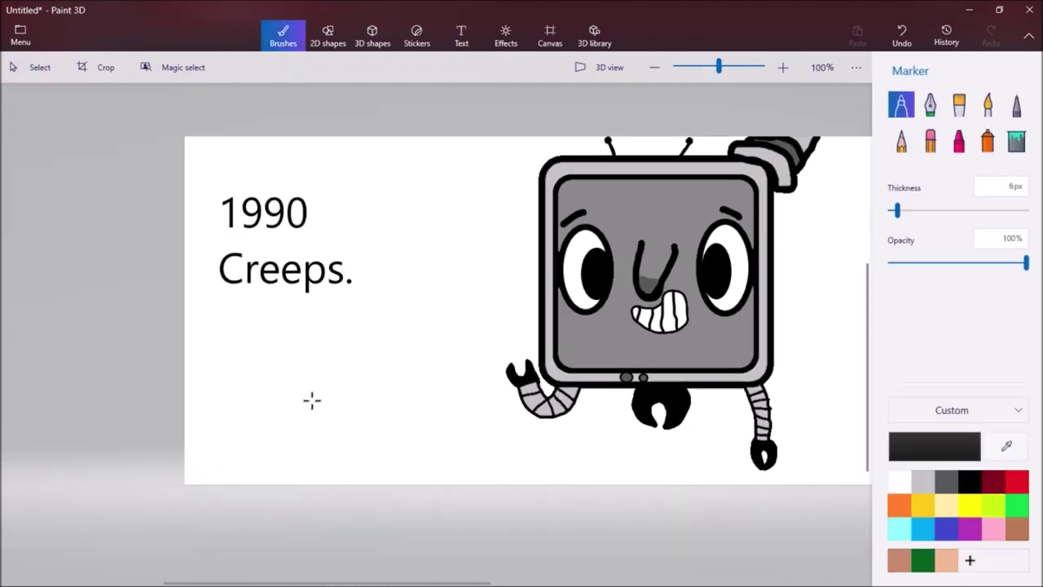
Draw black squiggly lines under 'Creeps.' and above '1990'
{"action": "scroll", "coordinate": [313, 400], "scroll_direction": "up", "scroll_amount": 2}
{"action": "mouse_move", "coordinate": [158, 241]}
{"action": "left_mouse_down"}
{"action": "mouse_move", "coordinate": [292, 265]}
{"action": "mouse_move", "coordinate": [399, 261]}
{"action": "left_mouse_up"}
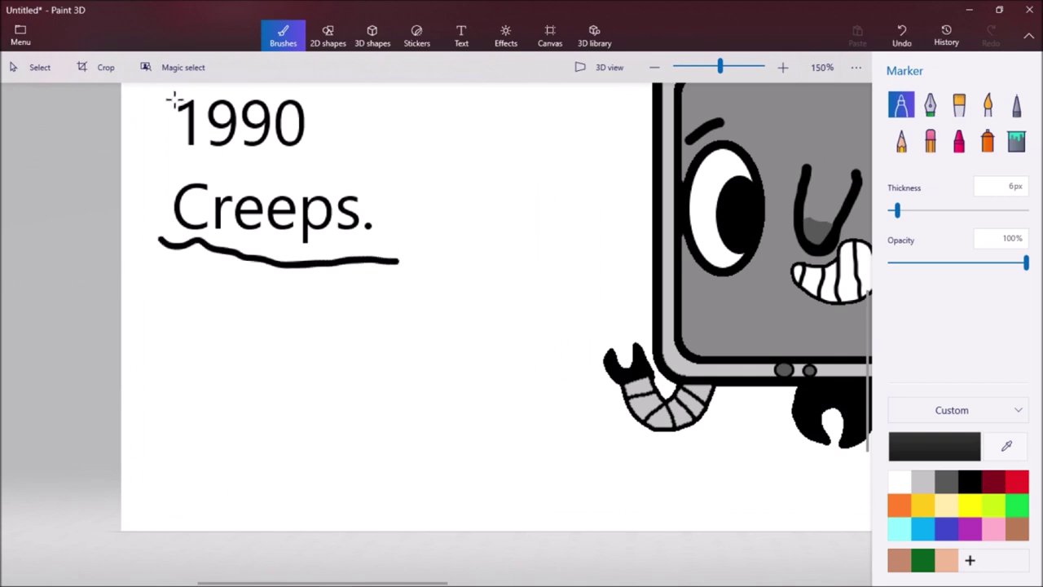
{"action": "left_click_drag", "start_coordinate": [158, 92], "coordinate": [371, 106]}
{"action": "scroll", "coordinate": [455, 202], "scroll_direction": "down", "scroll_amount": 8}
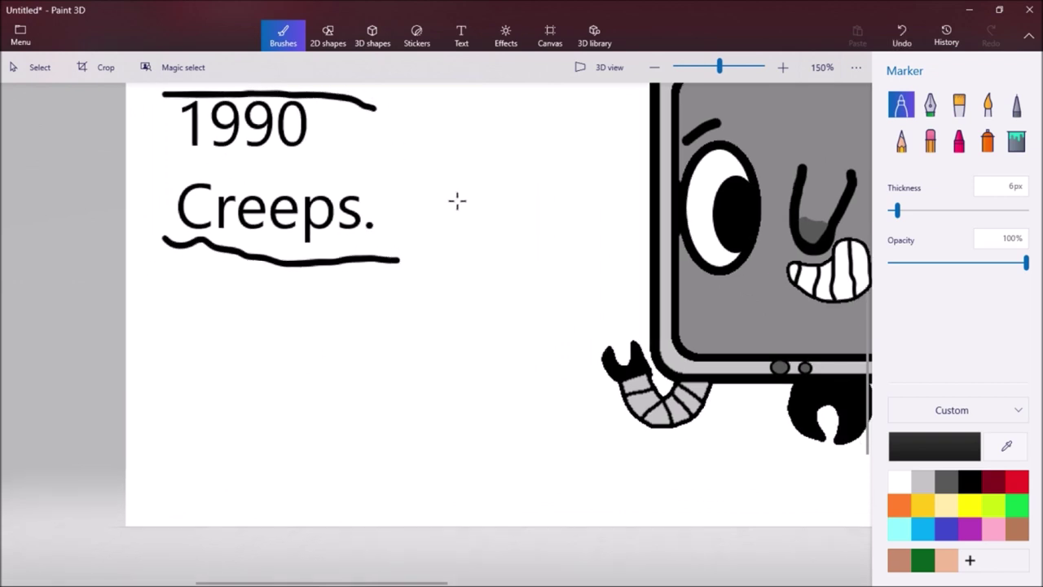
{"action": "scroll", "coordinate": [401, 325], "scroll_direction": "up", "scroll_amount": 4}
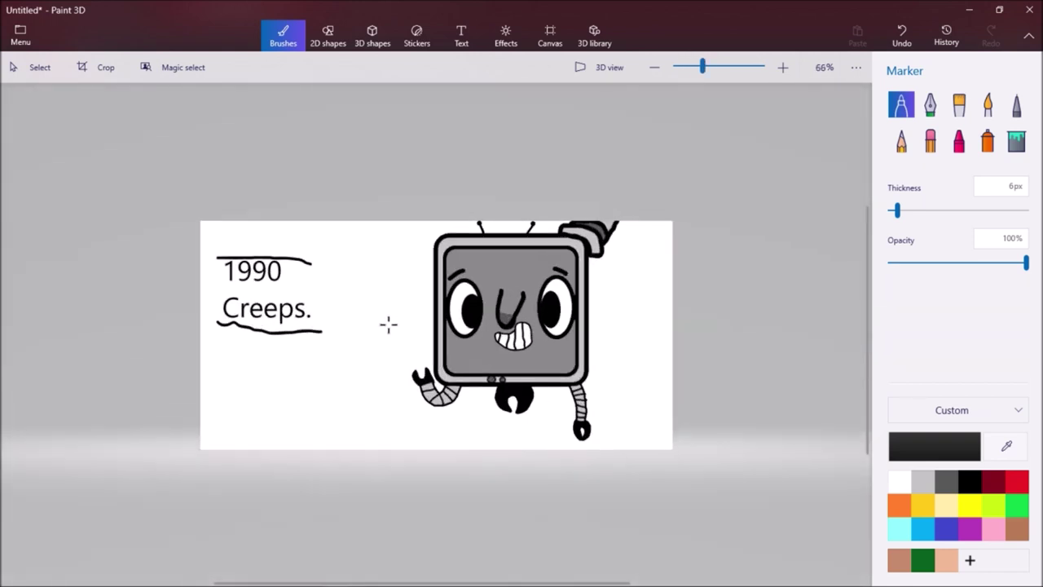
Draw a wavy arrow from the title toward the robot and fill its arrowhead solid black
{"action": "mouse_move", "coordinate": [314, 284]}
{"action": "left_mouse_down"}
{"action": "mouse_move", "coordinate": [350, 277]}
{"action": "mouse_move", "coordinate": [388, 306]}
{"action": "mouse_move", "coordinate": [387, 296]}
{"action": "mouse_move", "coordinate": [389, 315]}
{"action": "mouse_move", "coordinate": [408, 298]}
{"action": "mouse_move", "coordinate": [402, 291]}
{"action": "mouse_move", "coordinate": [385, 305]}
{"action": "mouse_move", "coordinate": [383, 294]}
{"action": "left_mouse_up"}
{"action": "left_click", "coordinate": [1016, 140]}
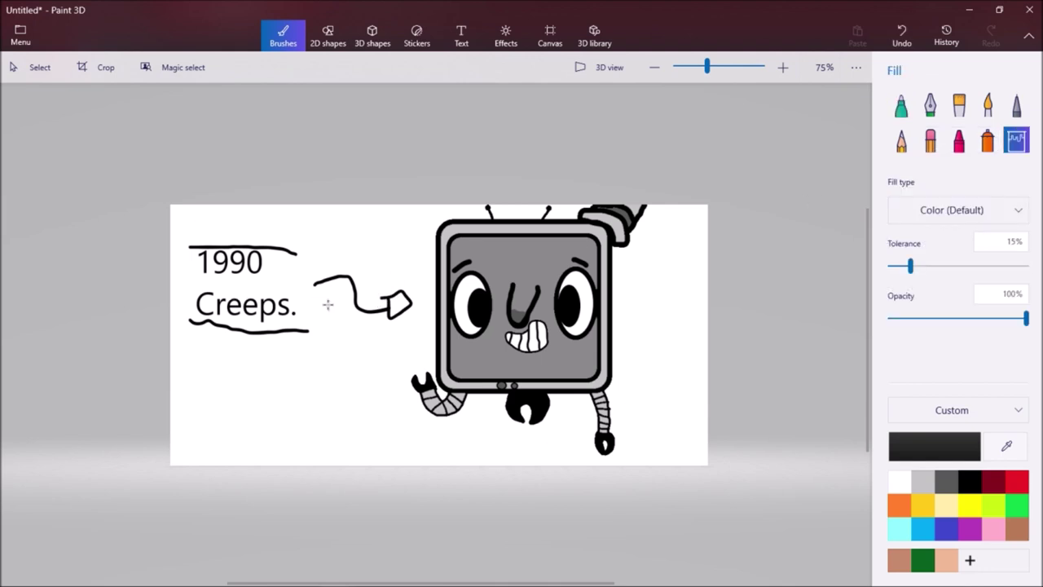
{"action": "left_click", "coordinate": [395, 304]}
{"action": "scroll", "coordinate": [451, 373], "scroll_direction": "down", "scroll_amount": 1}
{"action": "scroll", "coordinate": [451, 372], "scroll_direction": "down", "scroll_amount": 6}
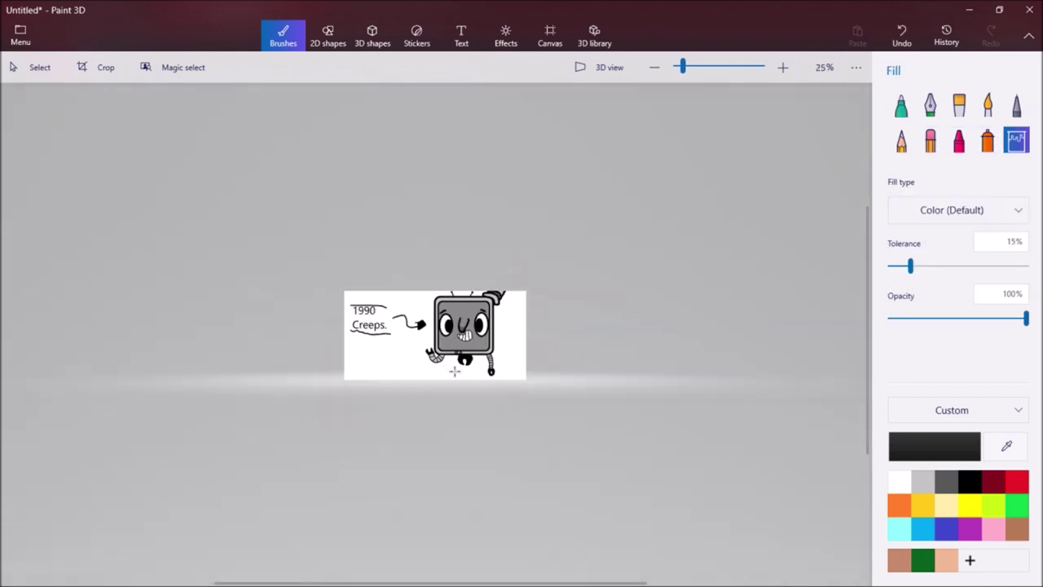
{"action": "scroll", "coordinate": [539, 341], "scroll_direction": "up", "scroll_amount": 7}
{"action": "scroll", "coordinate": [704, 342], "scroll_direction": "up", "scroll_amount": 3}
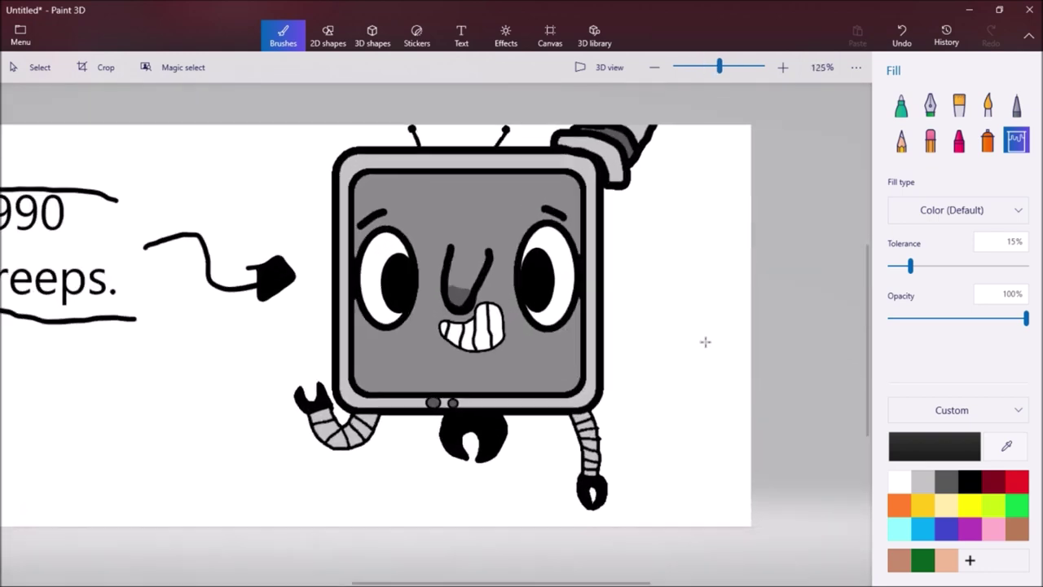
{"action": "scroll", "coordinate": [663, 339], "scroll_direction": "down", "scroll_amount": 2}
{"action": "scroll", "coordinate": [638, 360], "scroll_direction": "down", "scroll_amount": 1}
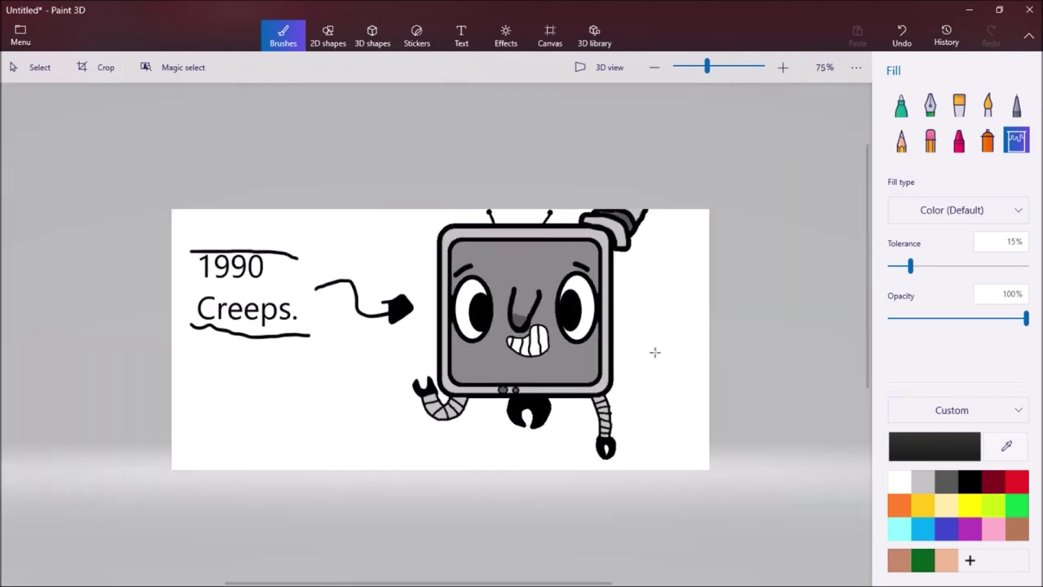
{"action": "scroll", "coordinate": [655, 351], "scroll_direction": "up", "scroll_amount": 2}
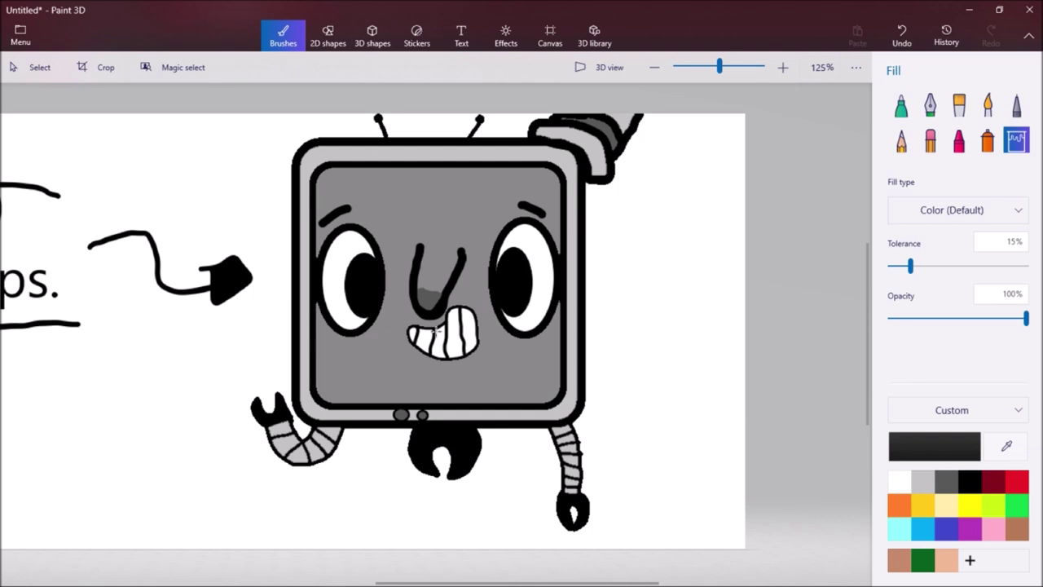
{"action": "mouse_move", "coordinate": [303, 581]}
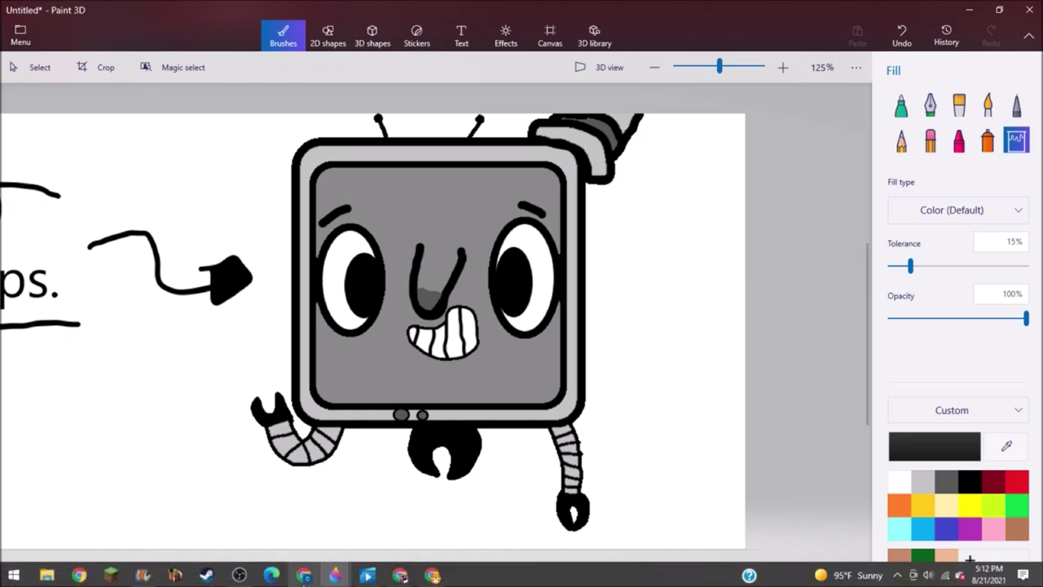